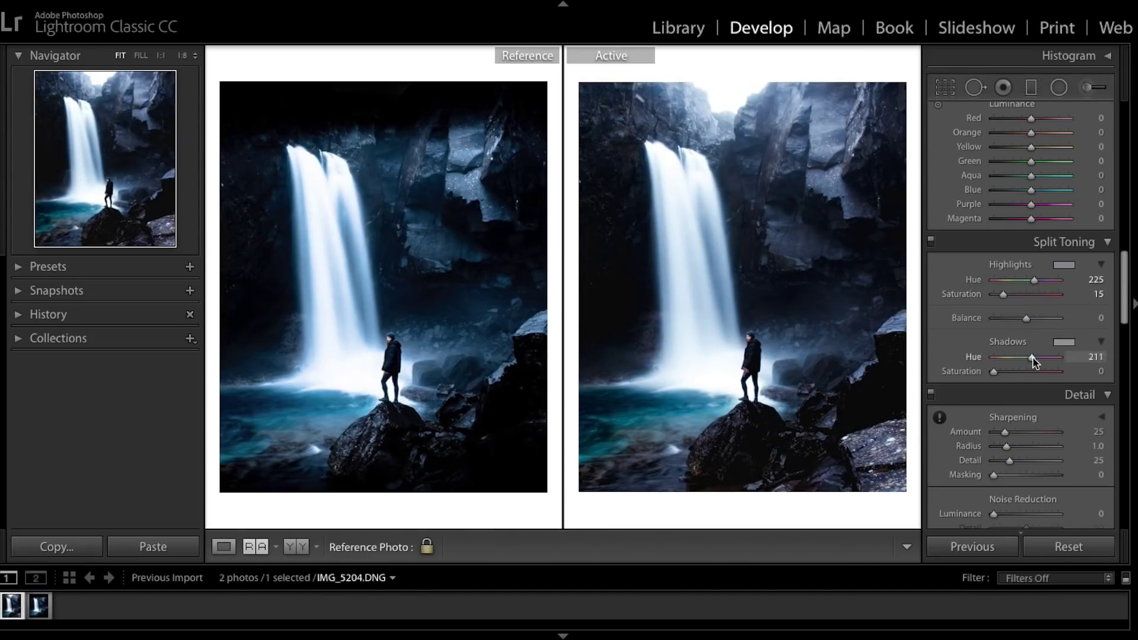
# Step: Add graduated filters over the top and bottom of the photo, then raise Exposure with the Adjustment Brush
pyautogui.press('m')
pyautogui.moveTo(732, 89); pyautogui.dragTo(731, 153)
pyautogui.moveTo(877, 391)
pyautogui.mouseDown()
pyautogui.moveTo(821, 469)
pyautogui.moveTo(754, 482)
pyautogui.mouseUp()
pyautogui.press('k')
pyautogui.moveTo(1028, 193); pyautogui.dragTo(1049, 195)
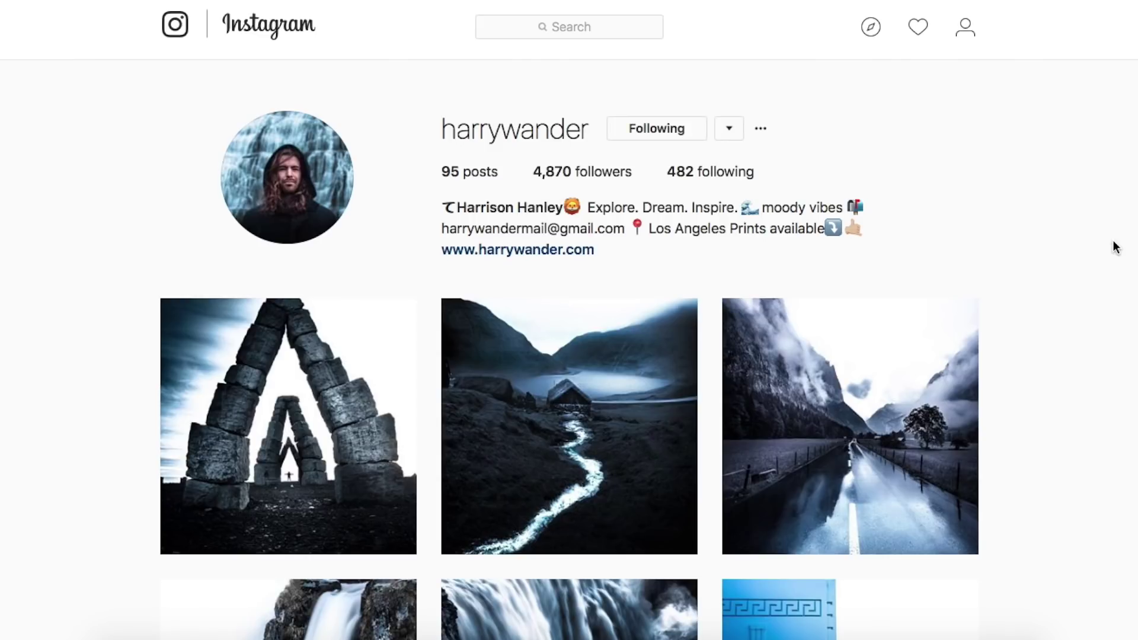
pyautogui.scroll(-5, 1116, 248)
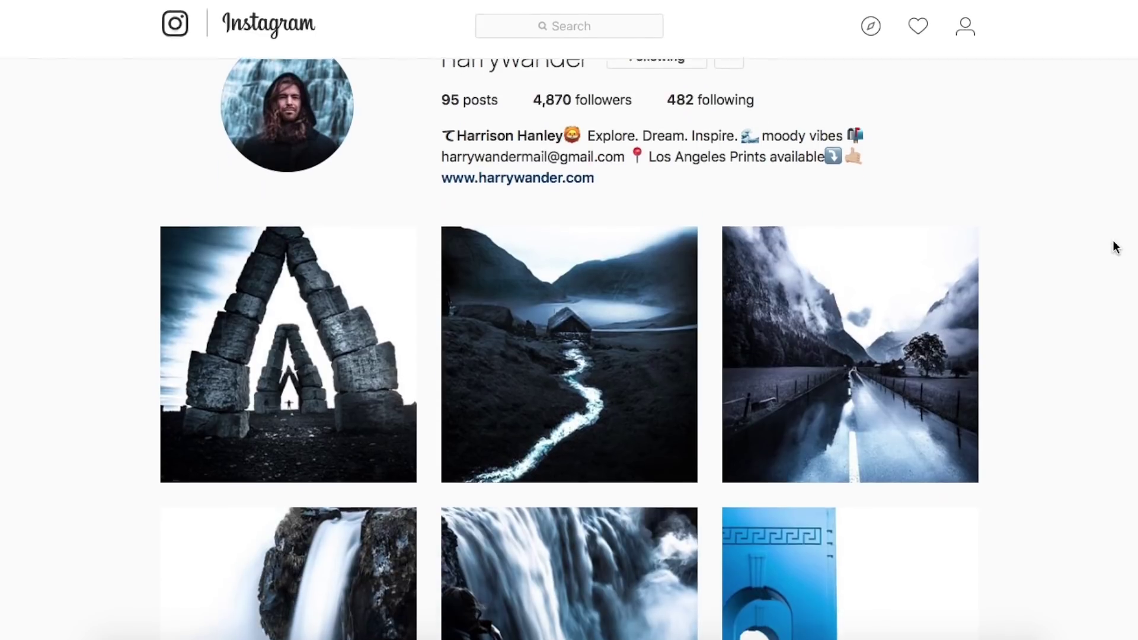
pyautogui.scroll(-4, 1116, 248)
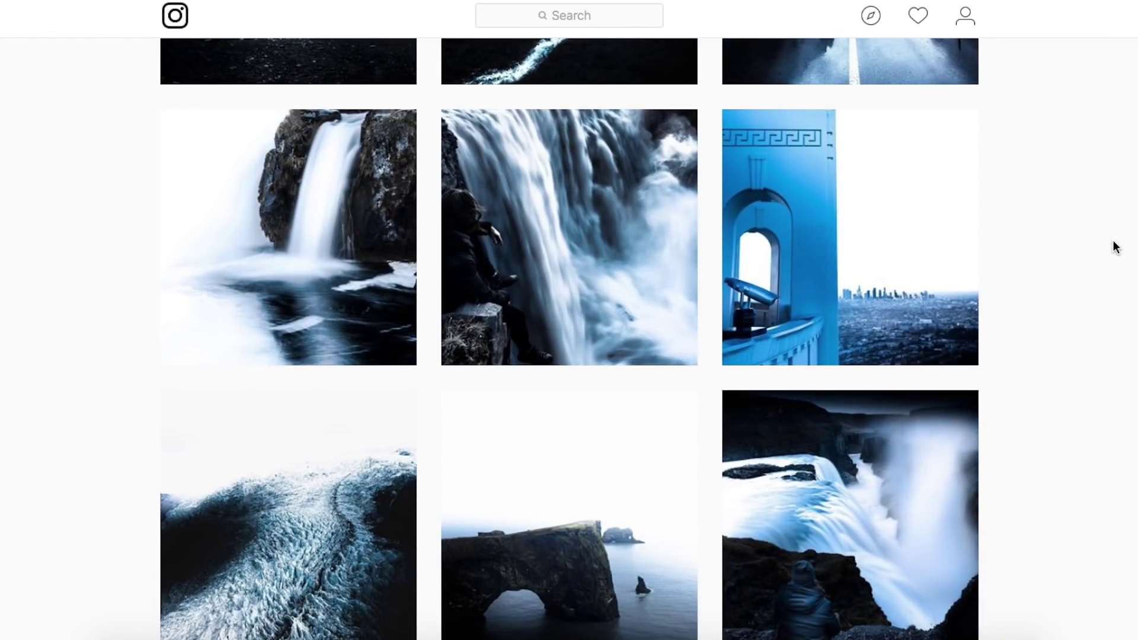
pyautogui.scroll(-1, 1116, 247)
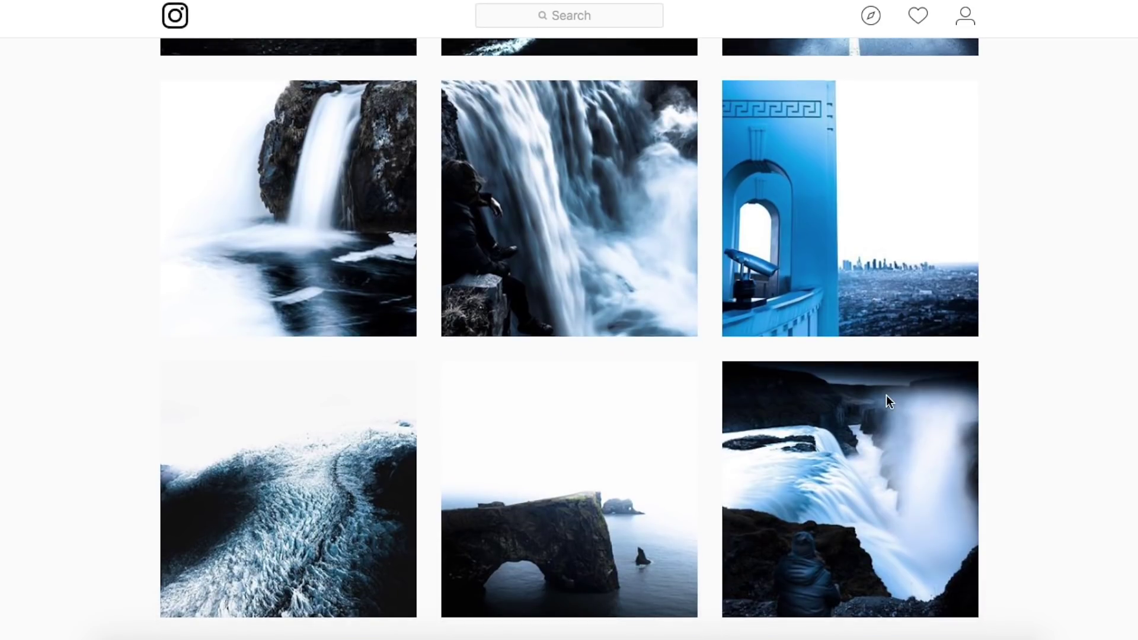
pyautogui.scroll(-1, 1088, 329)
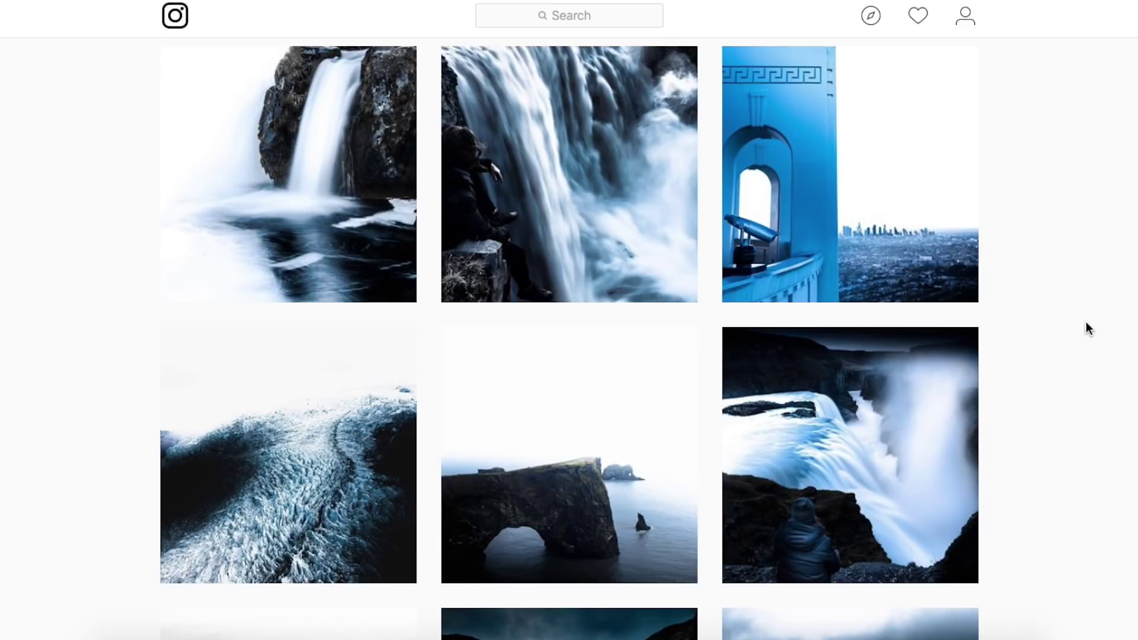
pyautogui.scroll(-7, 1088, 328)
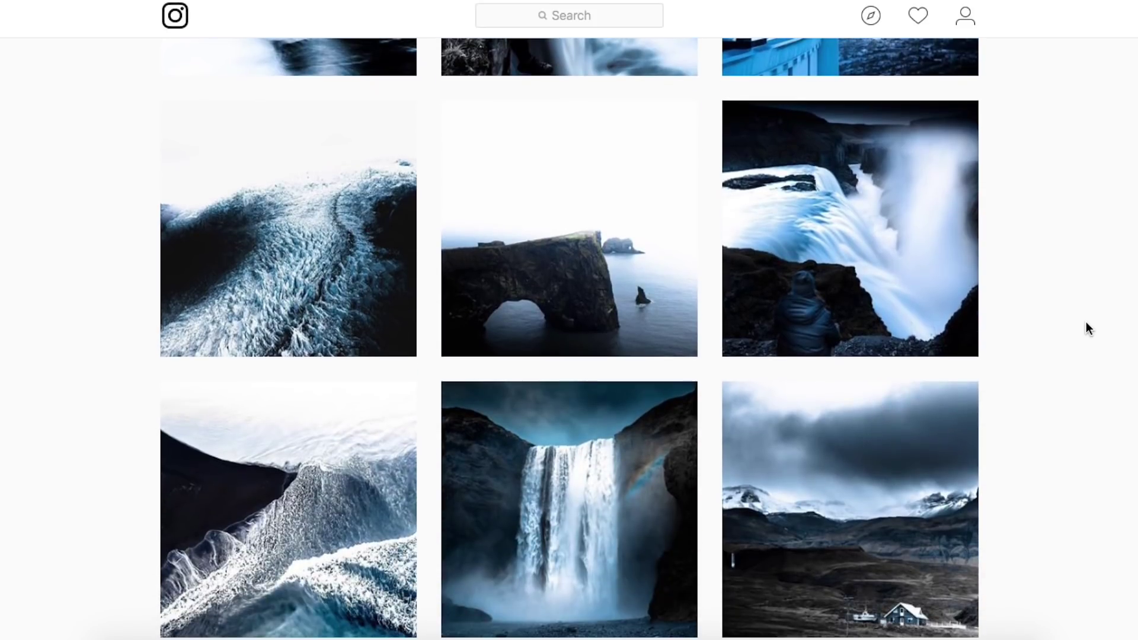
pyautogui.scroll(15, 1087, 326)
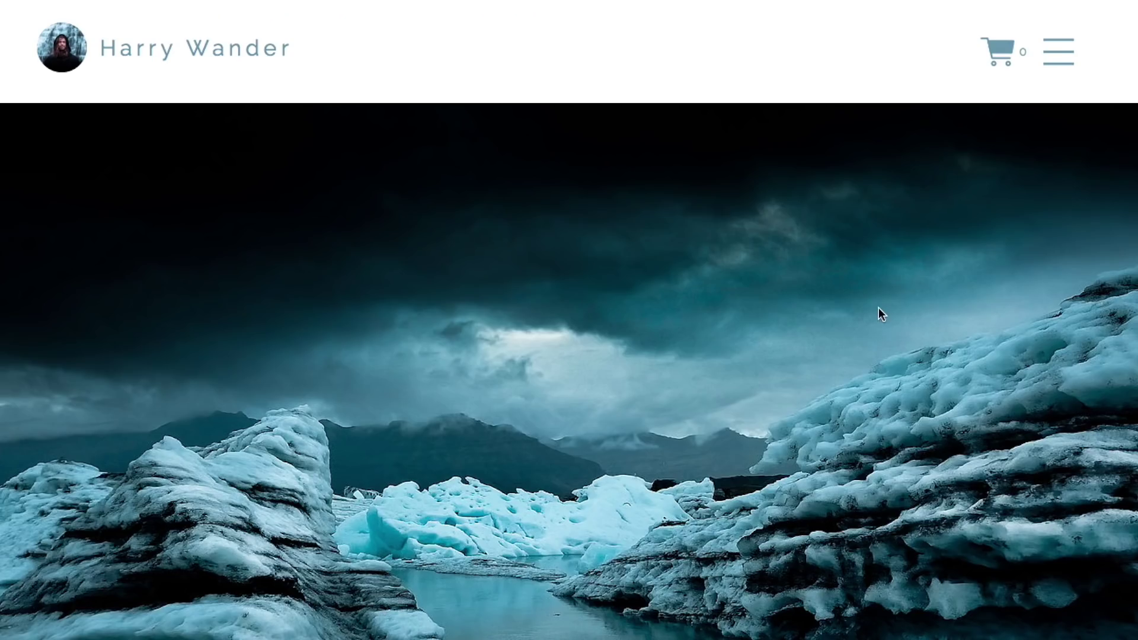
pyautogui.scroll(-1, 882, 308)
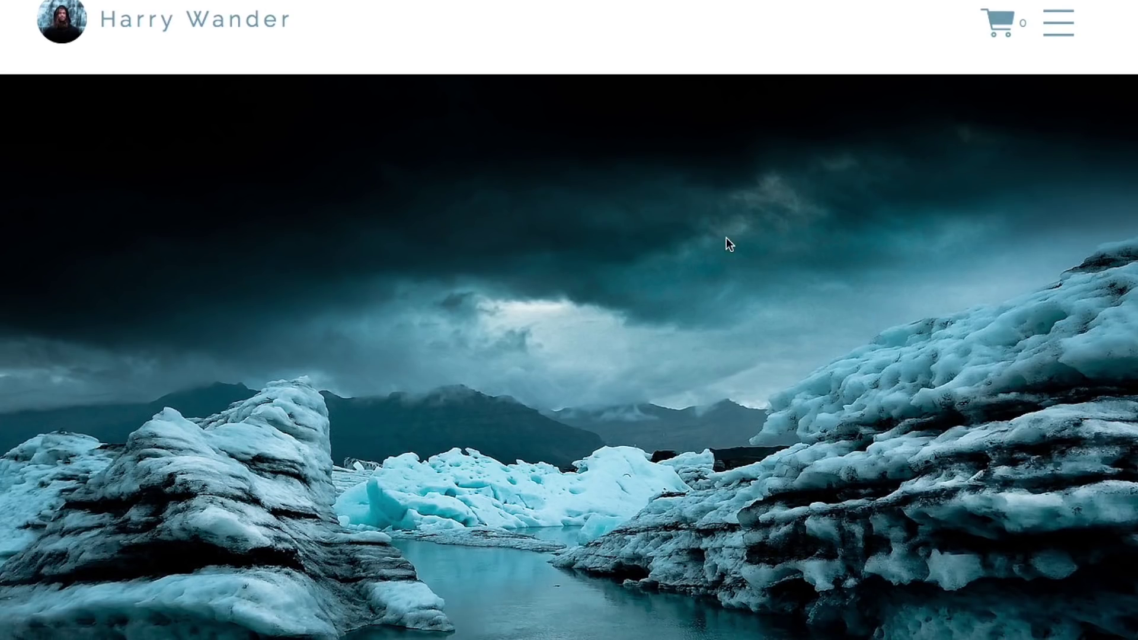
pyautogui.scroll(-2, 784, 302)
pyautogui.scroll(3, 784, 303)
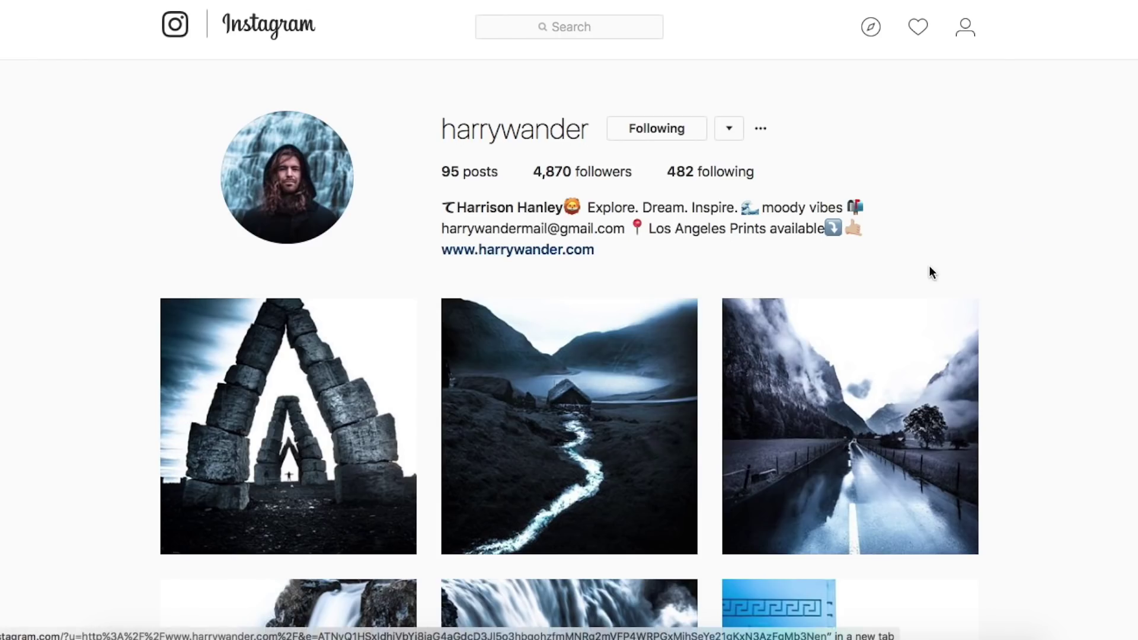
pyautogui.scroll(-1, 930, 266)
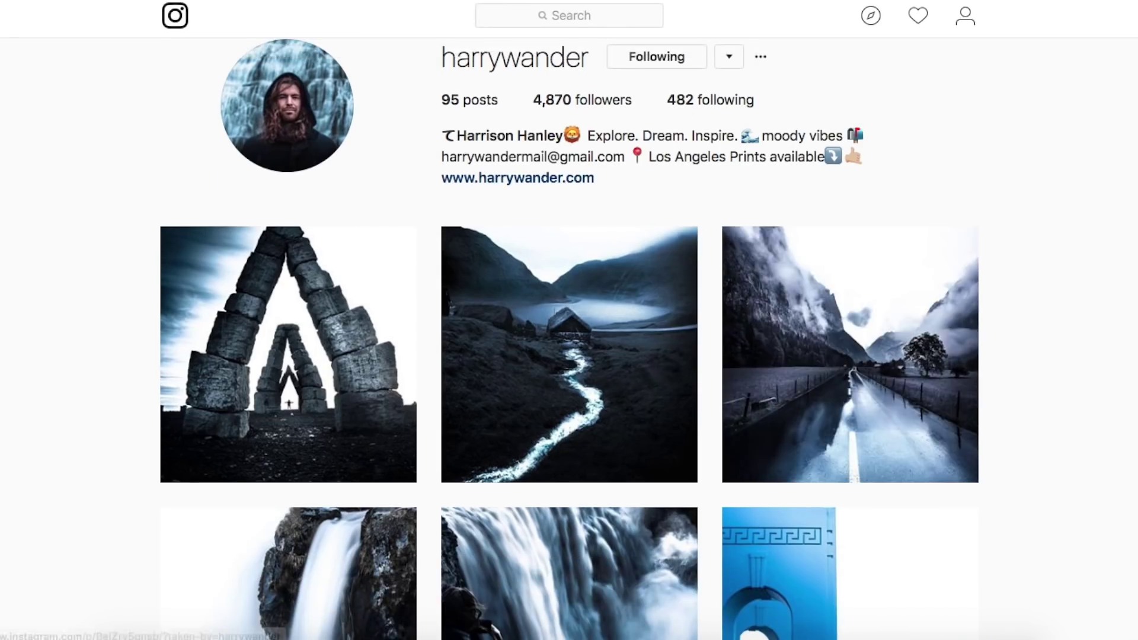
pyautogui.scroll(-5, 569, 332)
pyautogui.scroll(-1, 1055, 349)
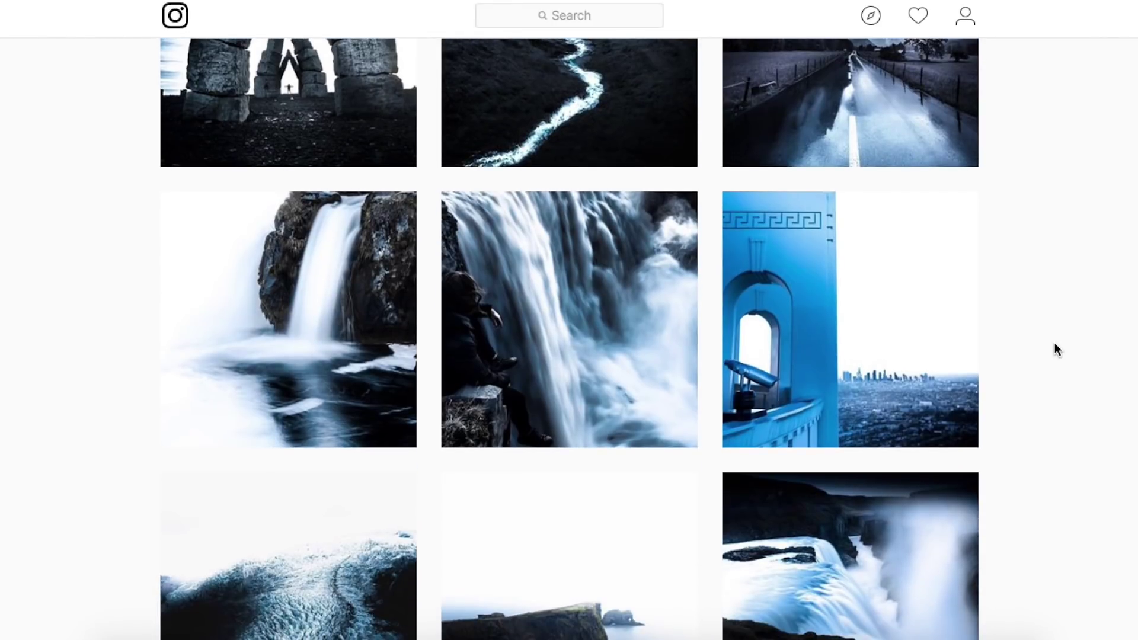
pyautogui.scroll(-3, 1055, 349)
pyautogui.scroll(-4, 1055, 349)
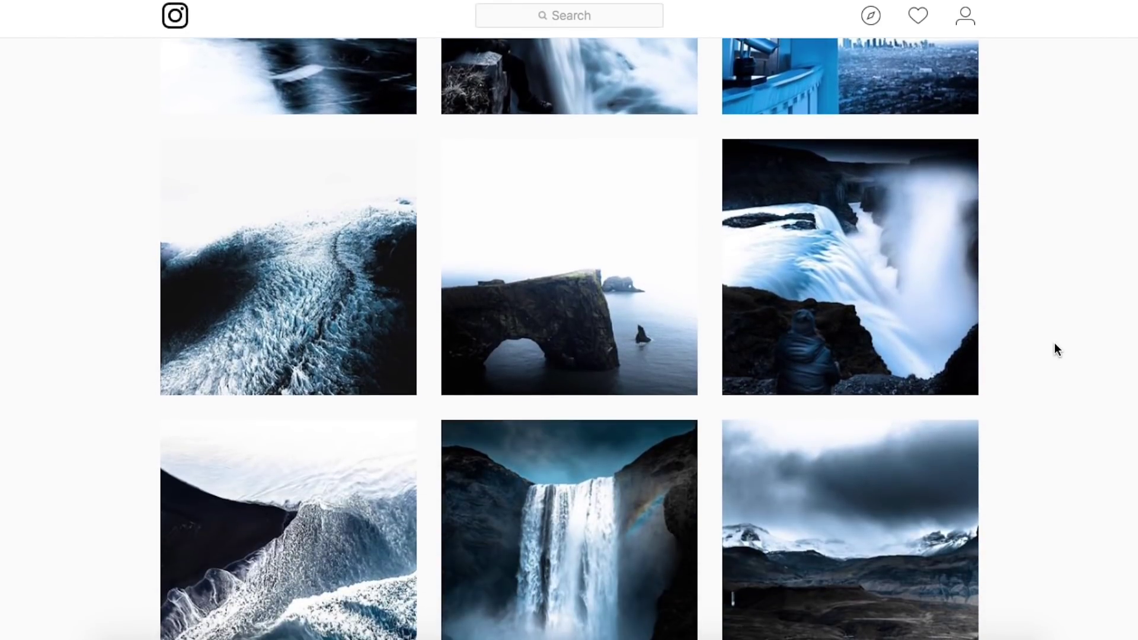
pyautogui.scroll(-3, 1054, 345)
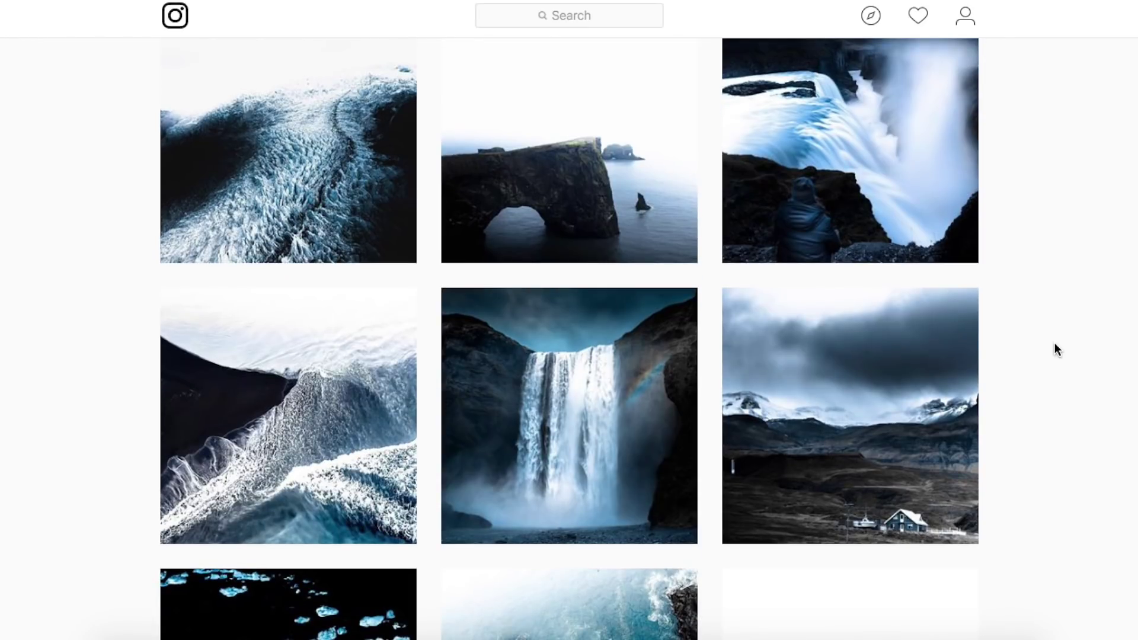
pyautogui.scroll(-1, 1055, 347)
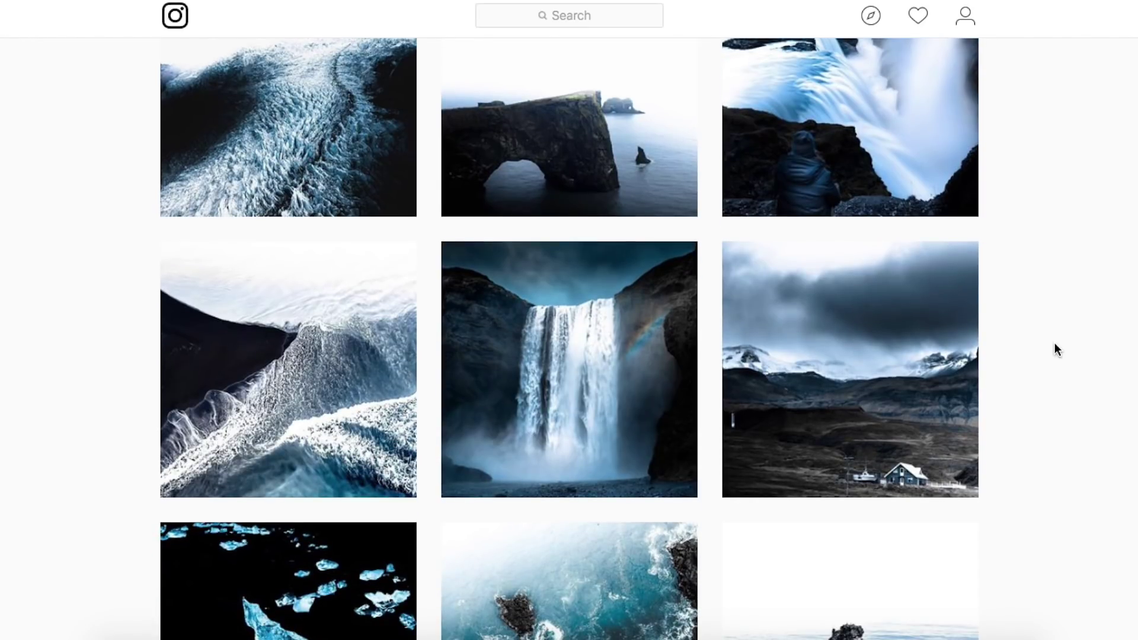
pyautogui.scroll(-5, 1056, 348)
pyautogui.scroll(-5, 1056, 348)
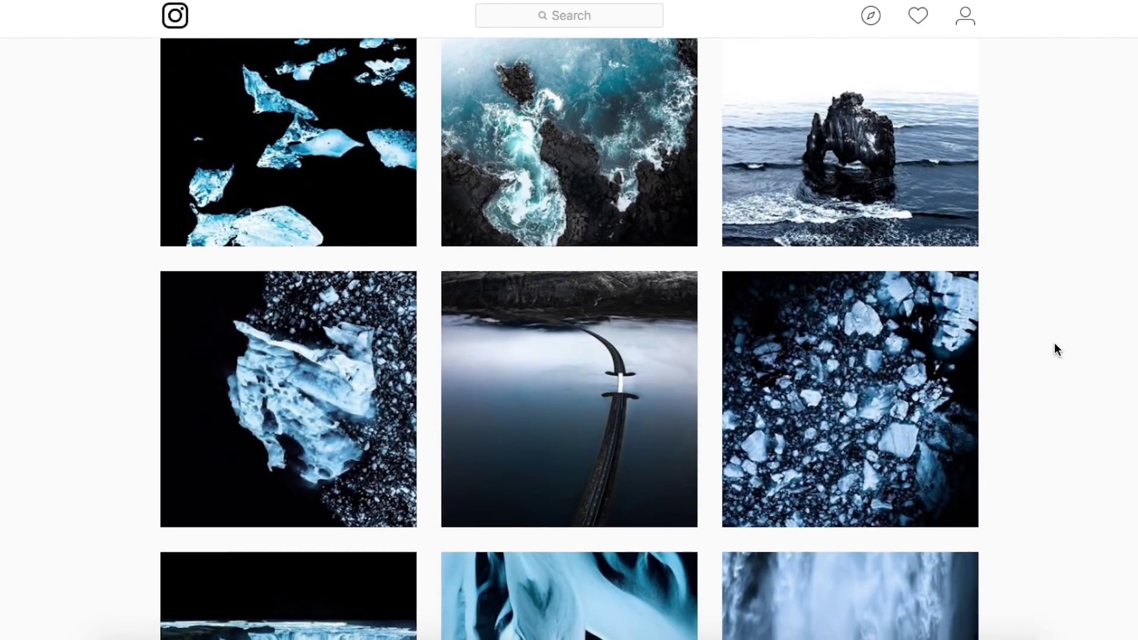
pyautogui.scroll(-7, 1055, 347)
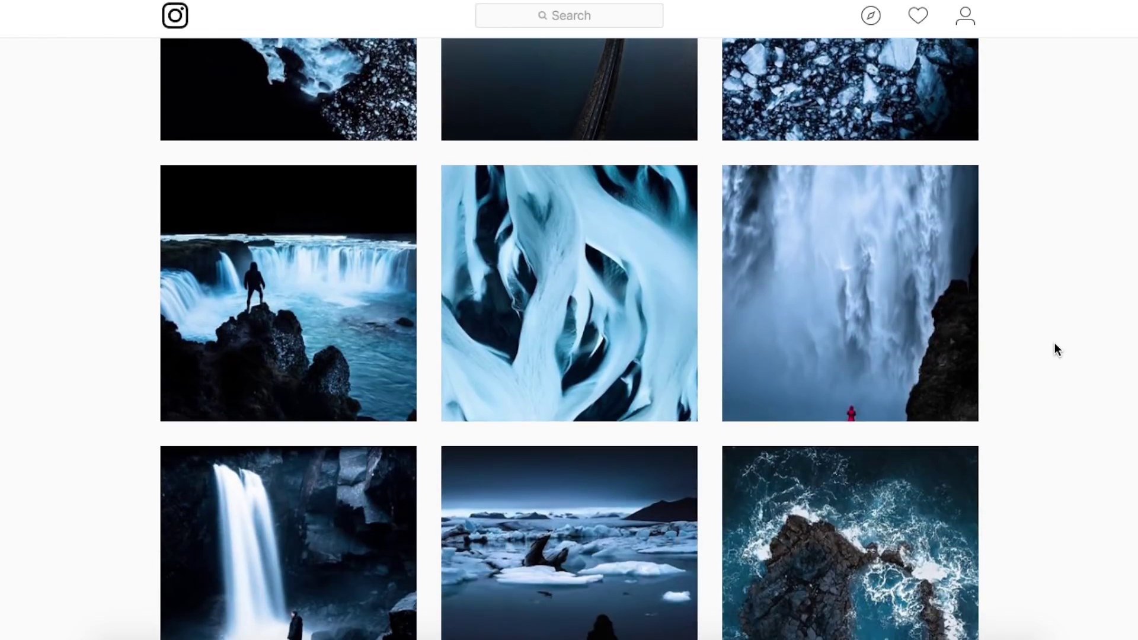
pyautogui.scroll(-2, 1055, 348)
pyautogui.scroll(-2, 1055, 348)
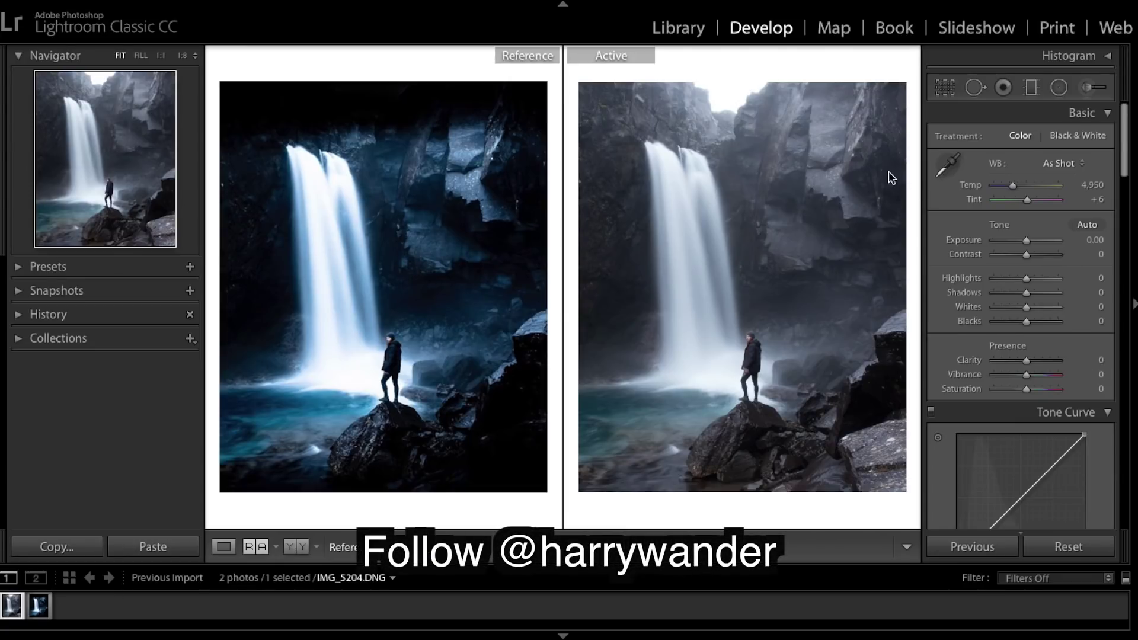
pyautogui.click(946, 90)
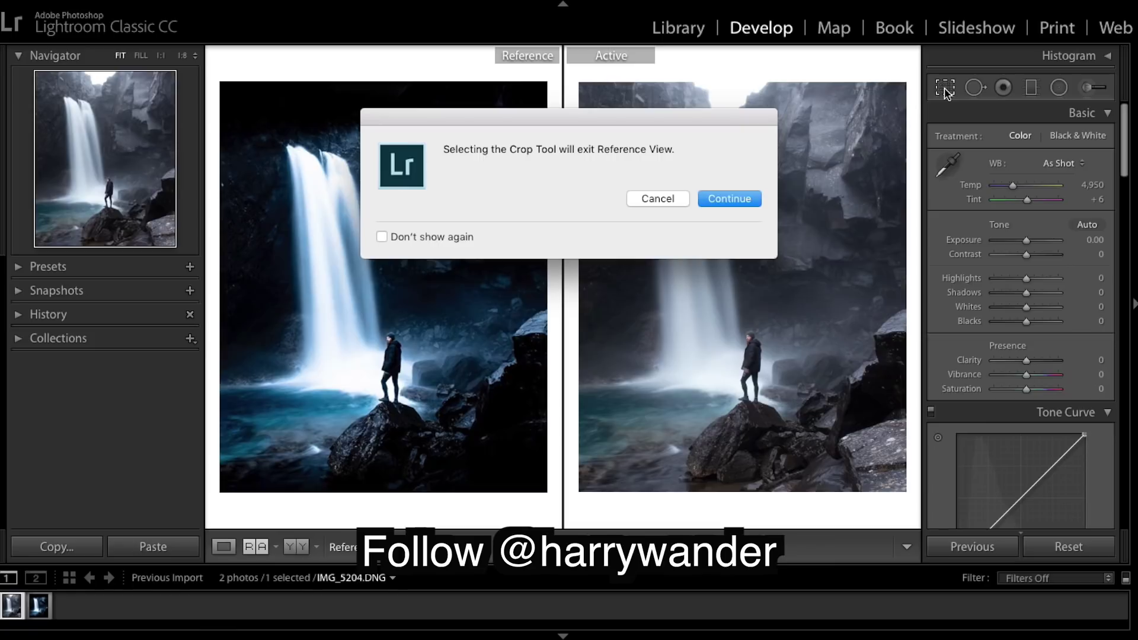
pyautogui.click(734, 205)
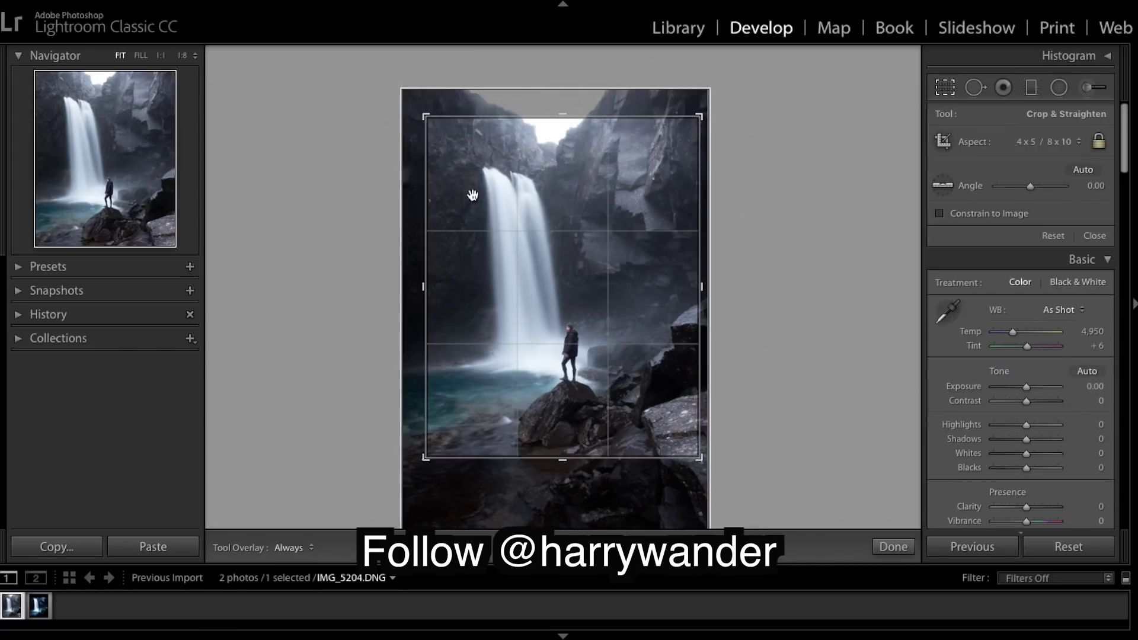
pyautogui.click(894, 547)
pyautogui.click(261, 548)
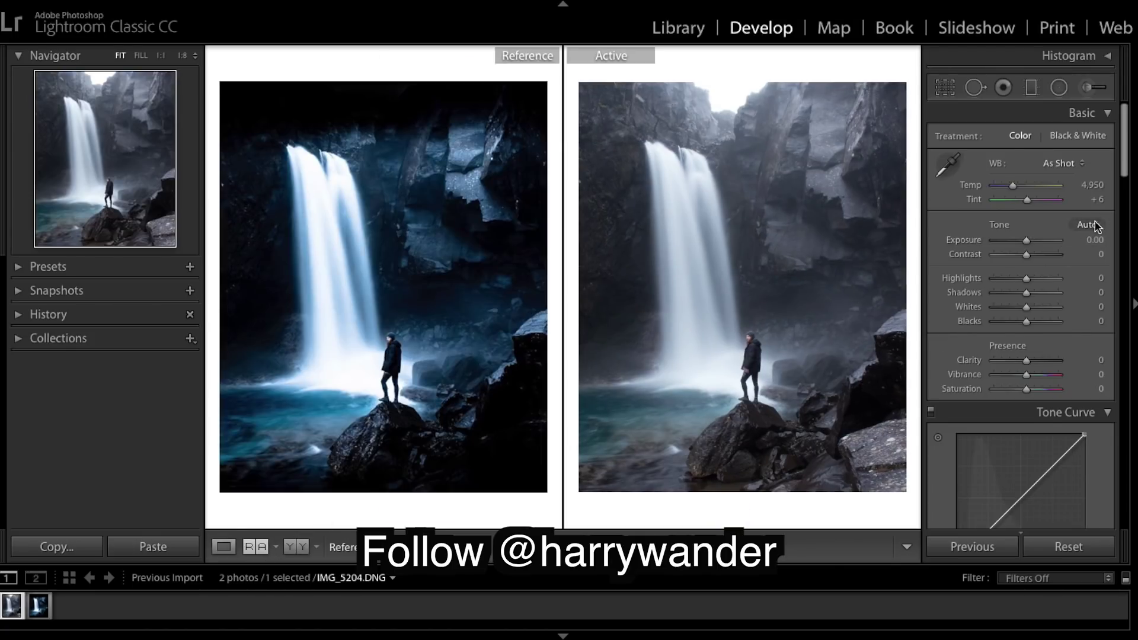
# Step: Set Highlights +27, Shadows +35, Blacks −95 and Whites +22 in the Basic panel
pyautogui.moveTo(1029, 280); pyautogui.dragTo(1039, 282)
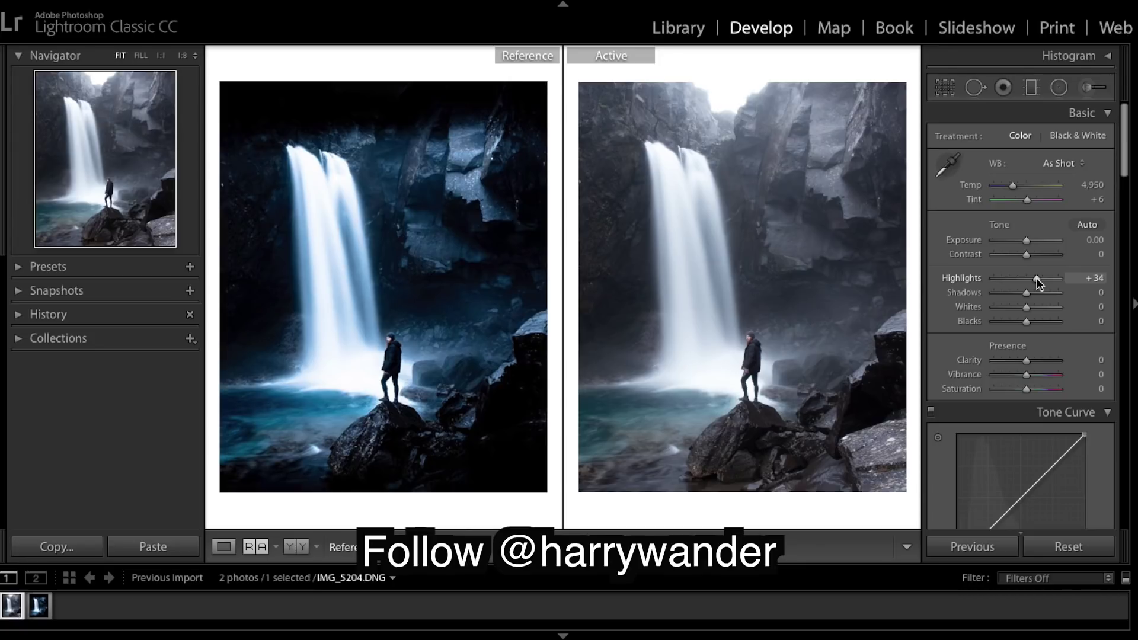
pyautogui.moveTo(1037, 279); pyautogui.dragTo(1036, 283)
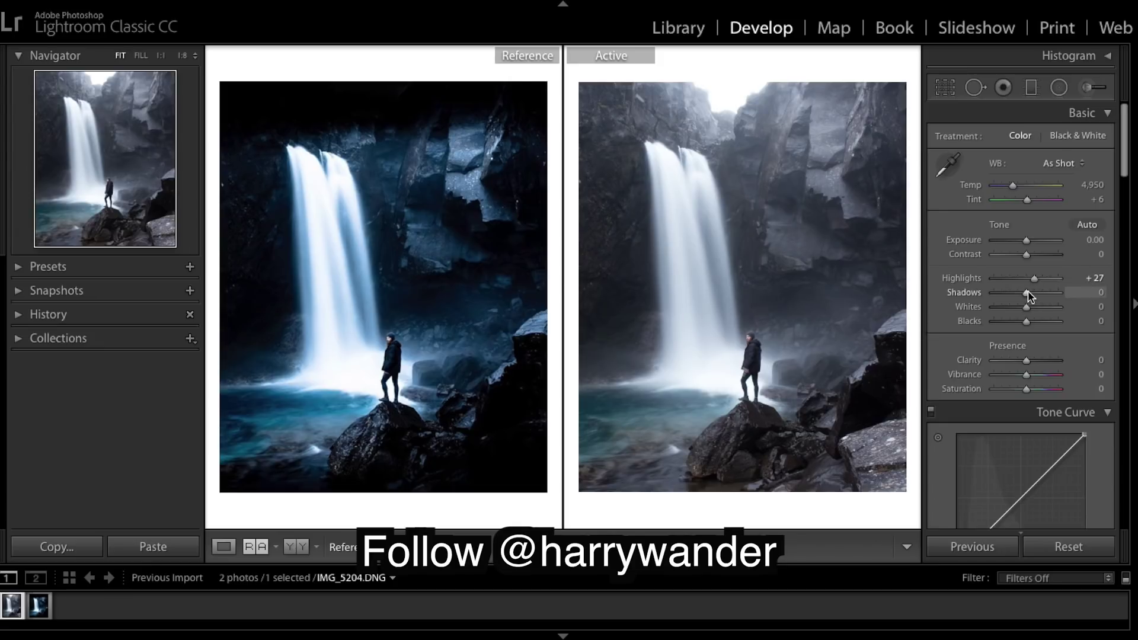
pyautogui.moveTo(1027, 293); pyautogui.dragTo(1037, 293)
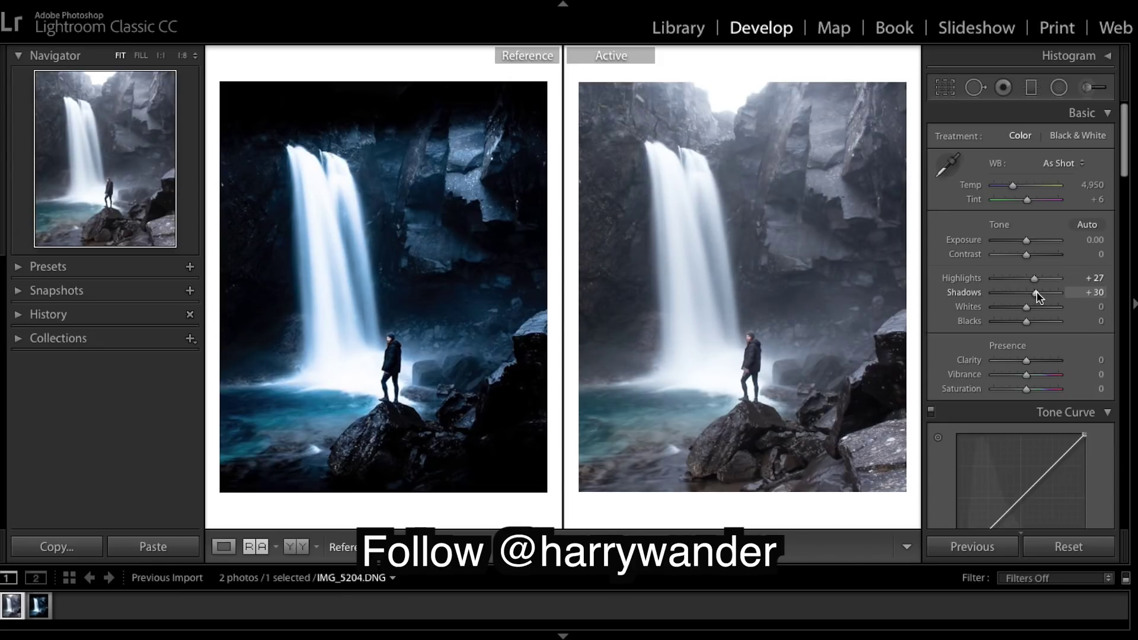
pyautogui.moveTo(1039, 297); pyautogui.dragTo(1038, 295)
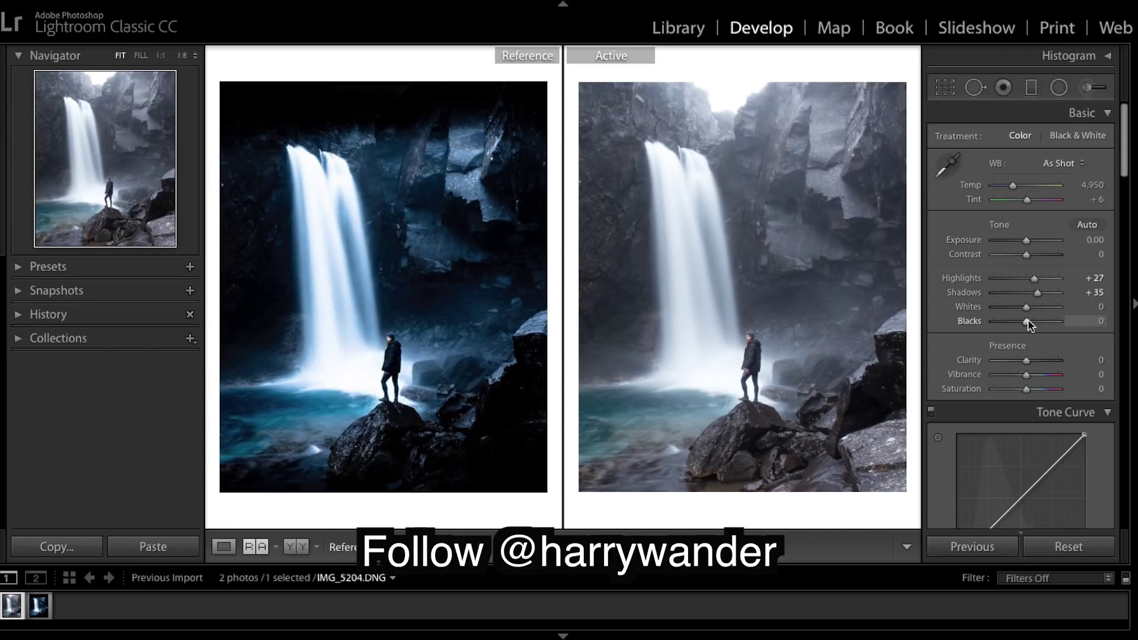
pyautogui.moveTo(1027, 324); pyautogui.dragTo(998, 326)
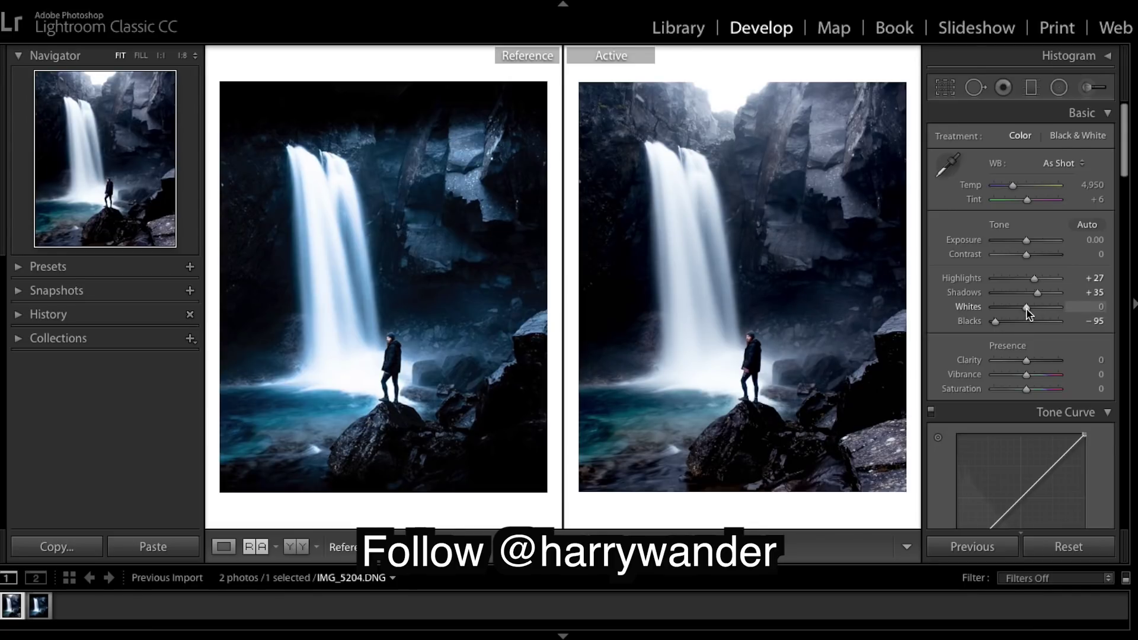
pyautogui.moveTo(1027, 309)
pyautogui.mouseDown()
pyautogui.moveTo(1044, 310)
pyautogui.moveTo(1033, 311)
pyautogui.mouseUp()
# Step: Shape an S tone curve by pulling the lower curve down and lifting the midtones slightly
pyautogui.scroll(-1, 1052, 318)
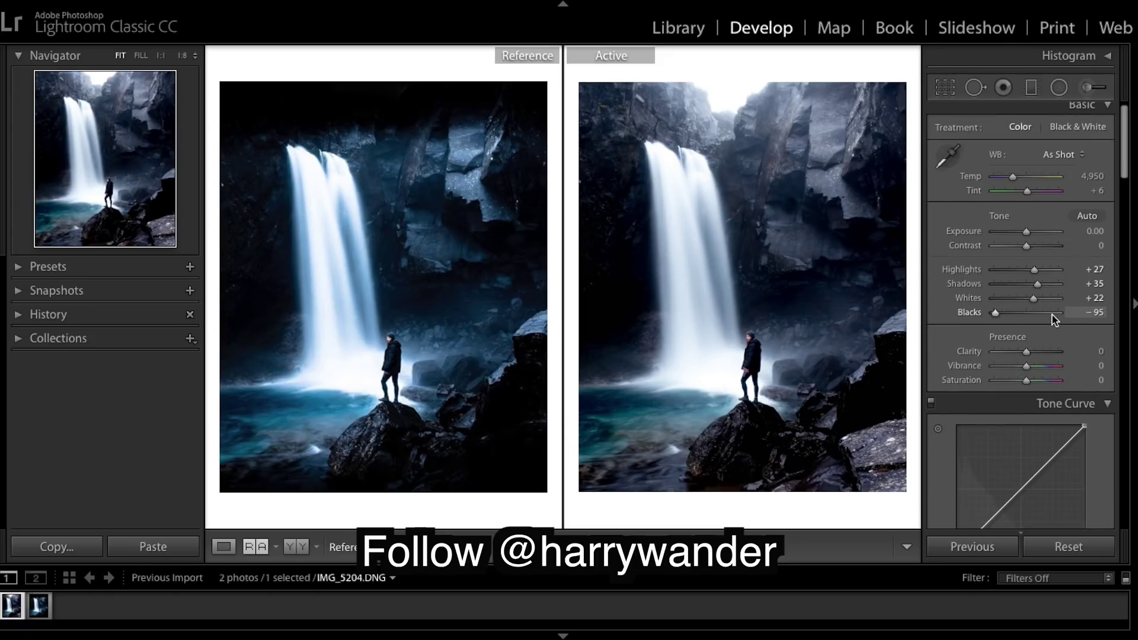
pyautogui.scroll(-8, 1053, 318)
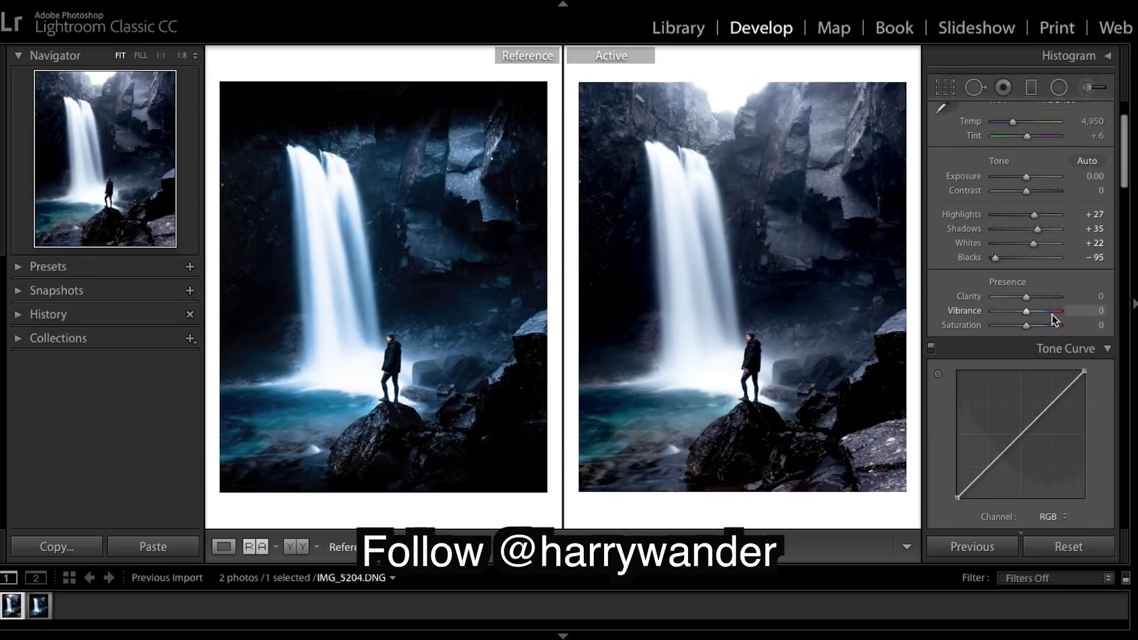
pyautogui.scroll(-1, 1053, 316)
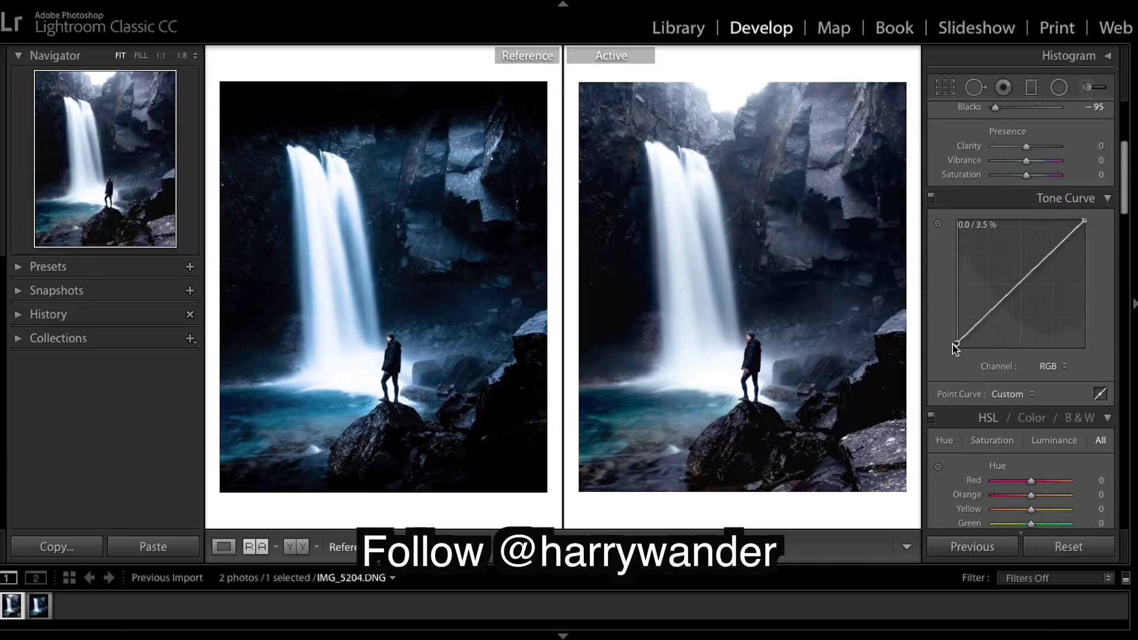
pyautogui.moveTo(987, 315); pyautogui.dragTo(991, 320)
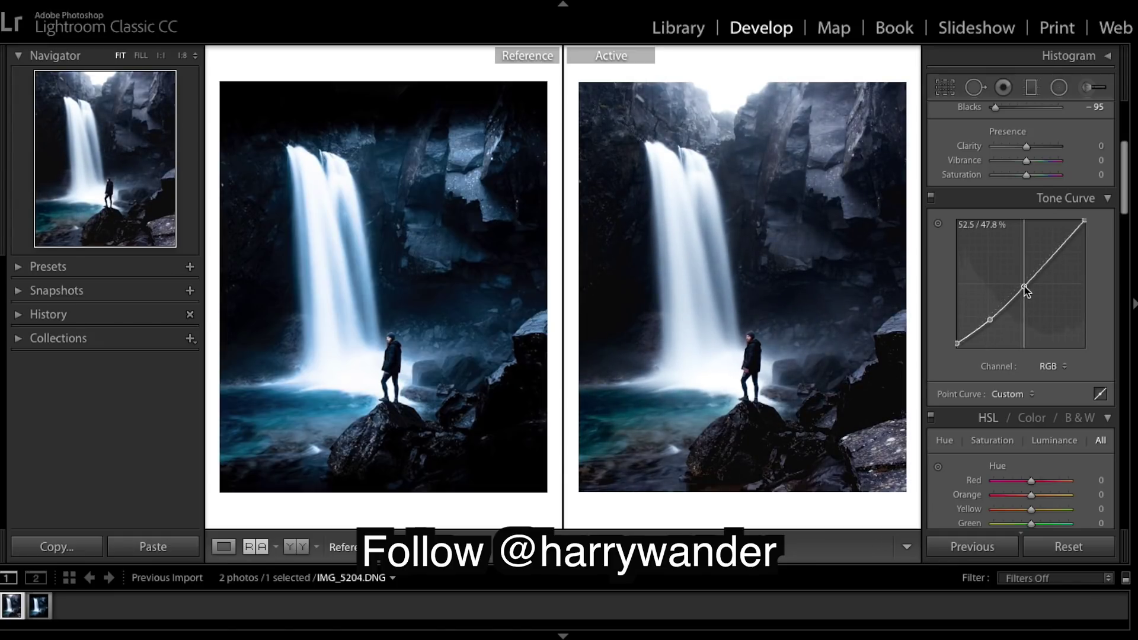
pyautogui.moveTo(1021, 290); pyautogui.dragTo(1020, 288)
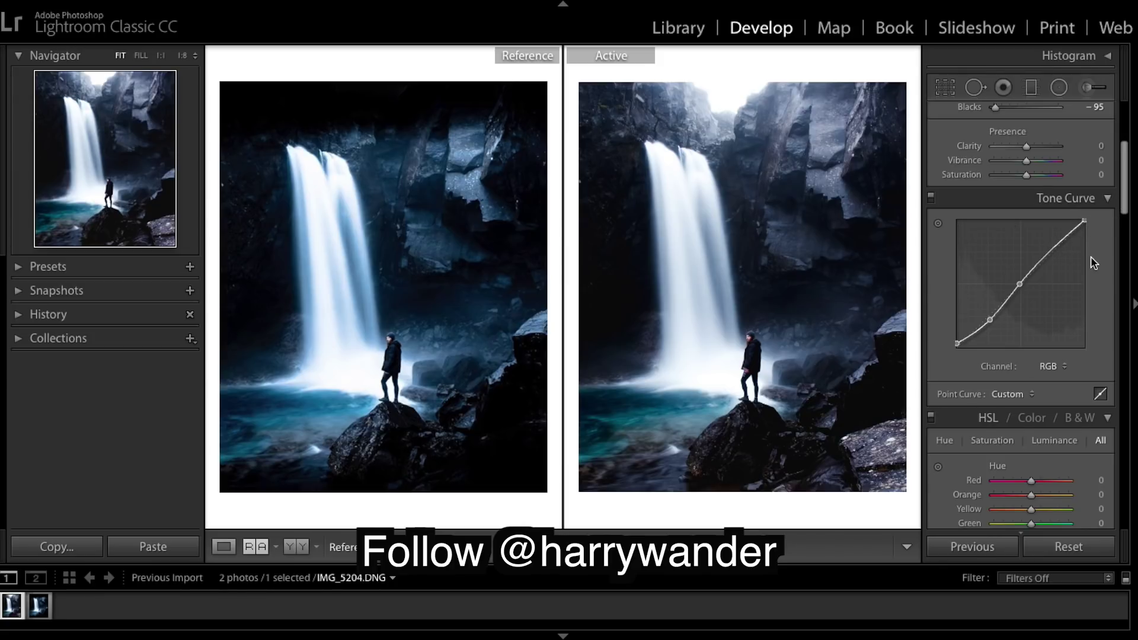
pyautogui.scroll(-3, 1091, 258)
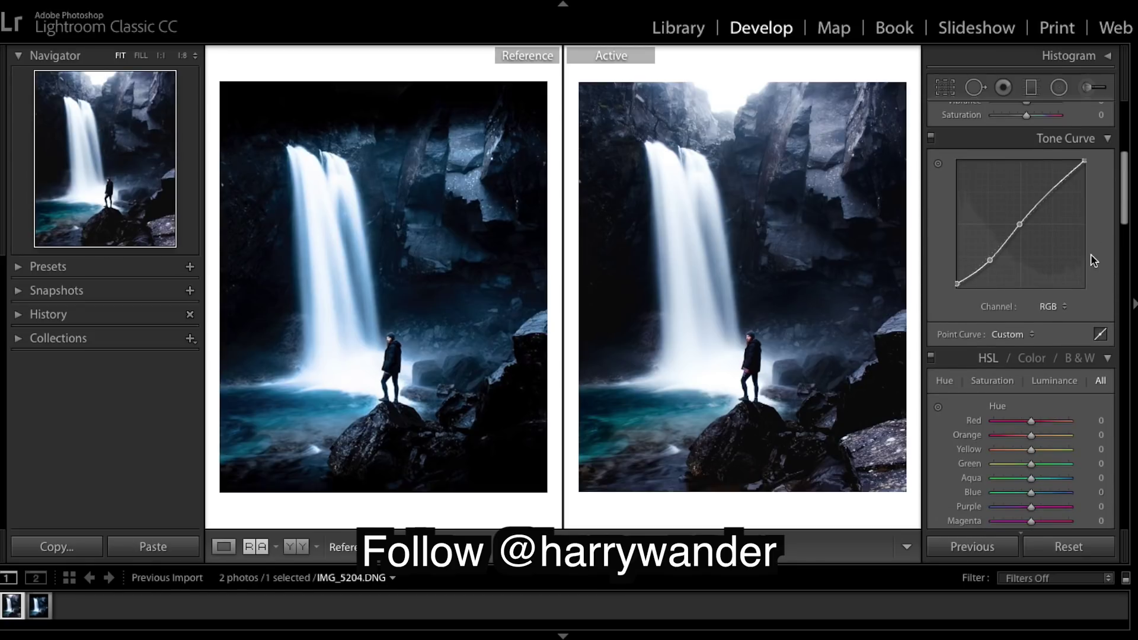
# Step: In HSL Saturation, lower Red to −26 and Orange to −58
pyautogui.scroll(10, 1091, 254)
pyautogui.scroll(-15, 1091, 254)
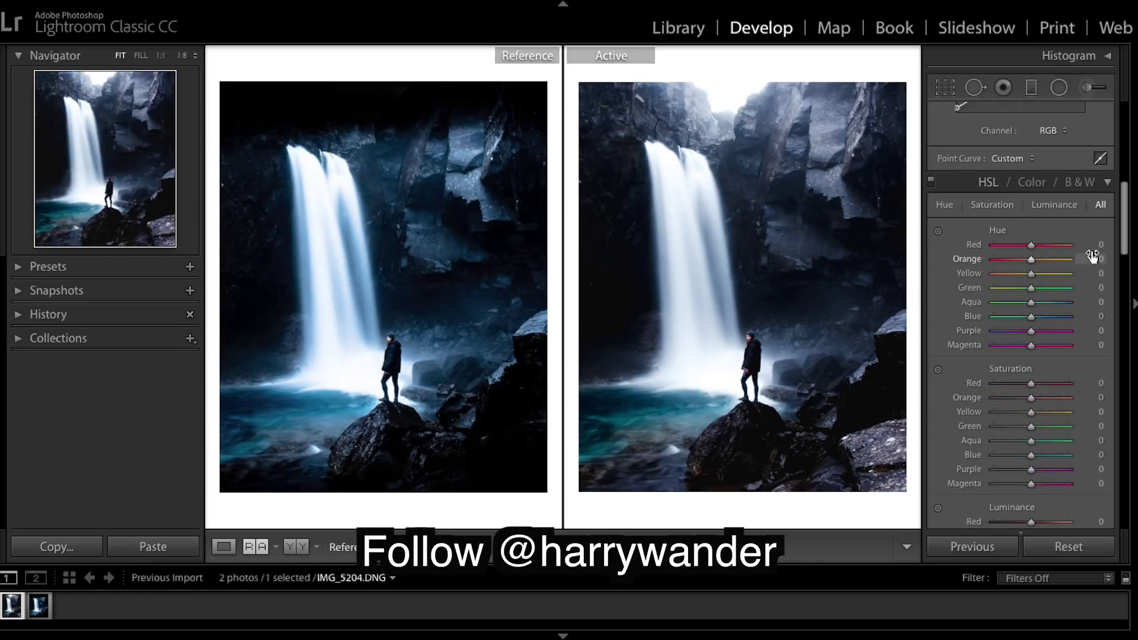
pyautogui.scroll(-5, 1092, 250)
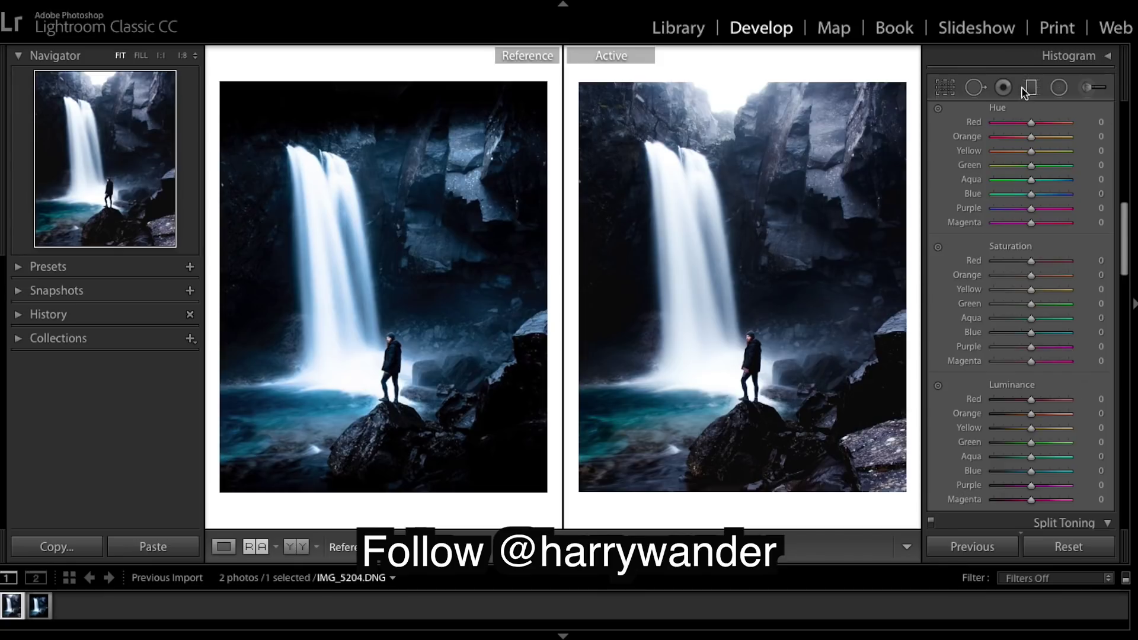
pyautogui.click(1001, 281)
pyautogui.moveTo(1002, 277); pyautogui.dragTo(1021, 262)
# Step: Set the split-toning Highlights to Hue 225 and Saturation 16
pyautogui.scroll(6, 1023, 448)
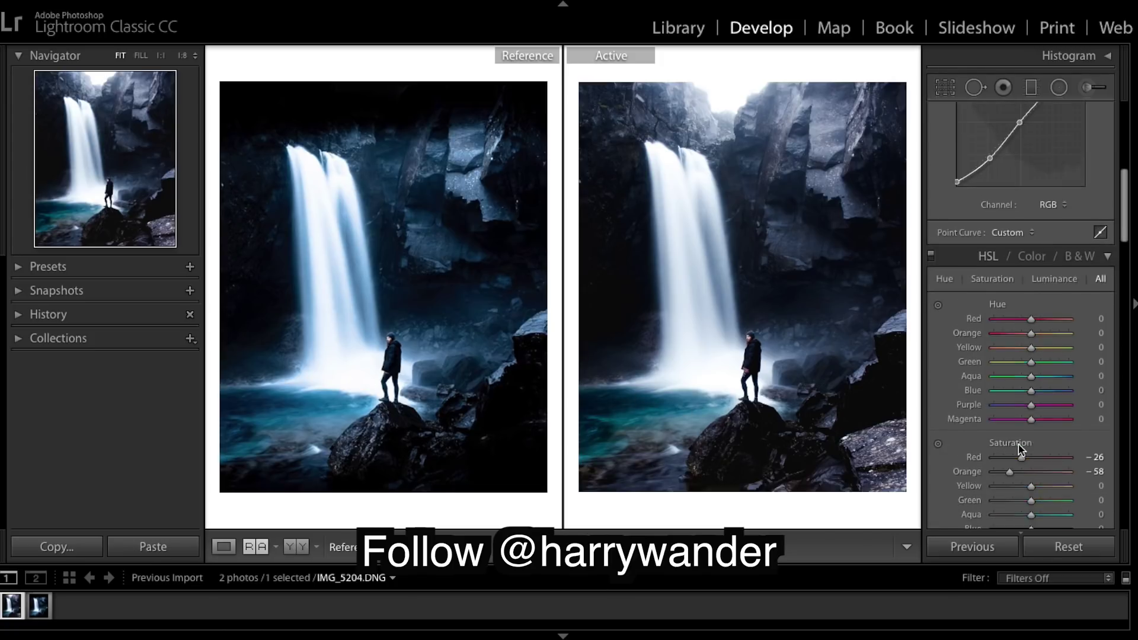
pyautogui.scroll(-6, 1021, 449)
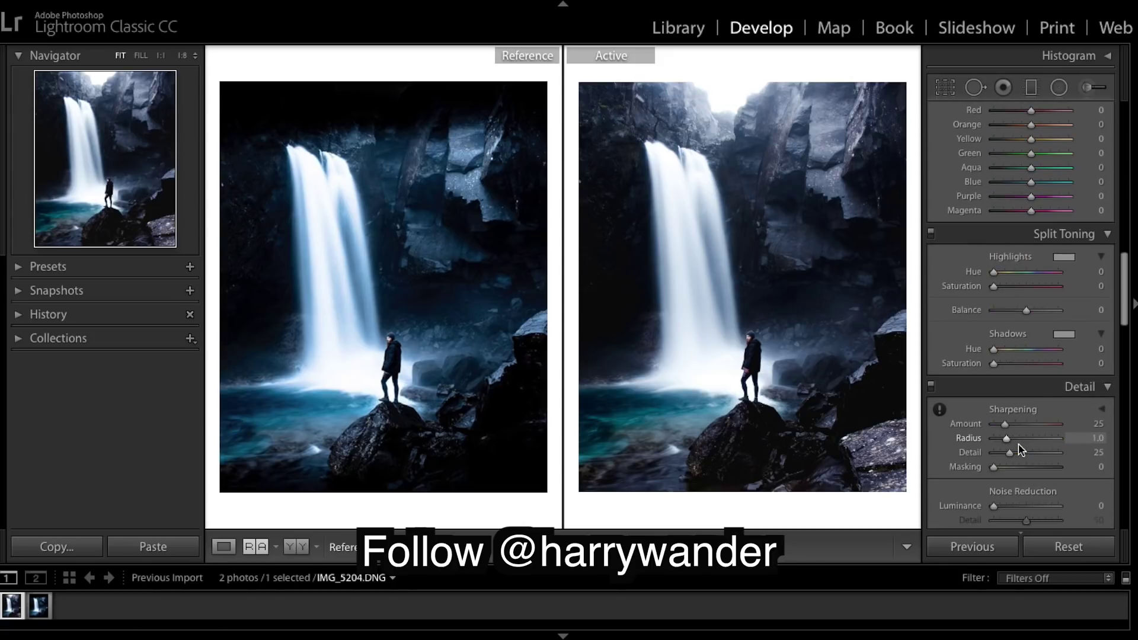
pyautogui.scroll(-2, 1018, 451)
pyautogui.scroll(3, 1013, 451)
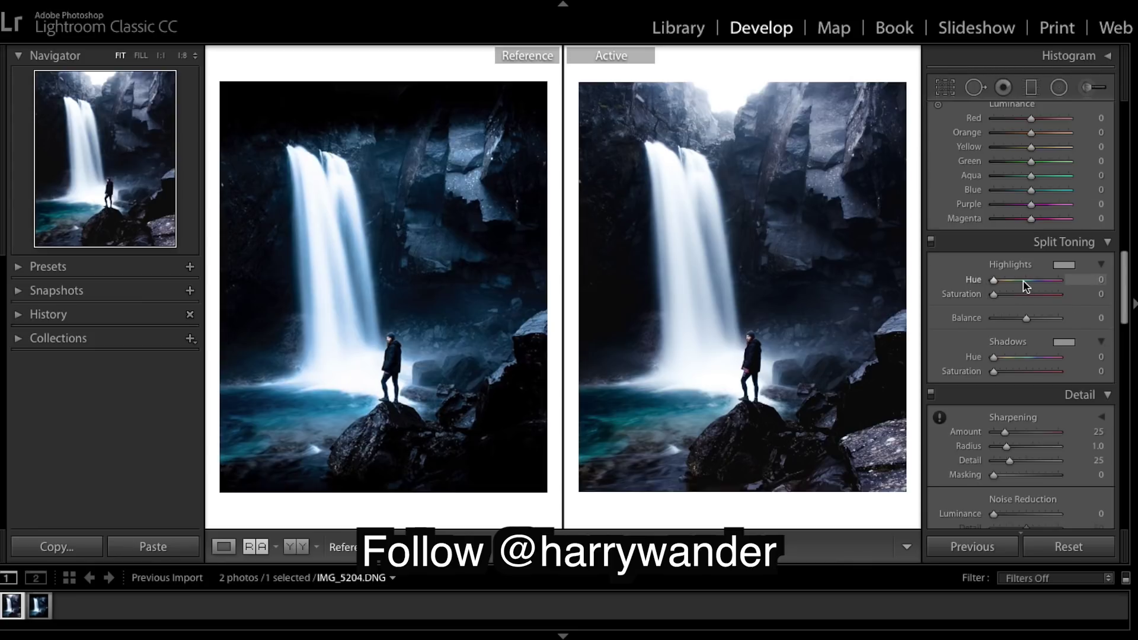
pyautogui.moveTo(1021, 284); pyautogui.dragTo(1036, 281)
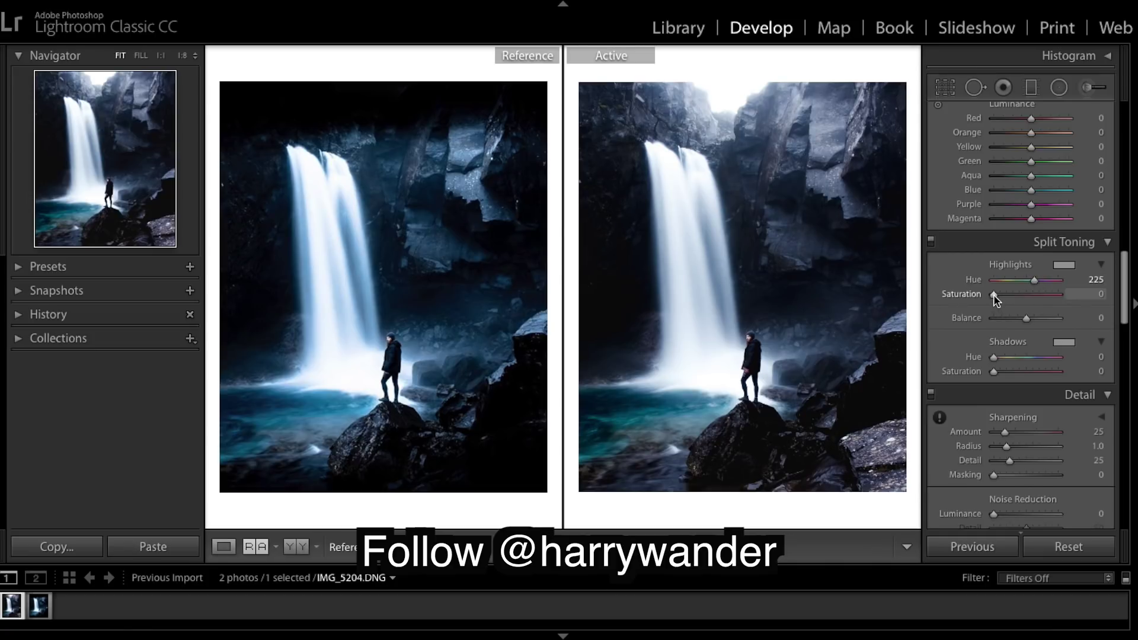
pyautogui.moveTo(994, 295); pyautogui.dragTo(1004, 300)
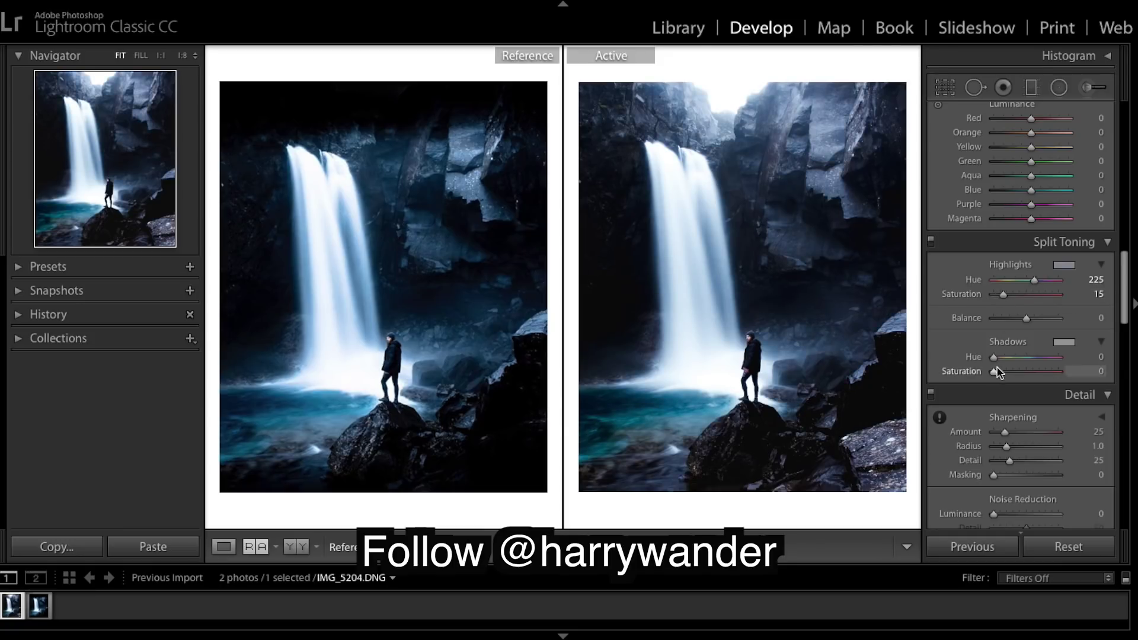
# Step: Set the split-toning Shadows to Hue 210 and Saturation 10, then compare before and after
pyautogui.moveTo(995, 357); pyautogui.dragTo(1037, 358)
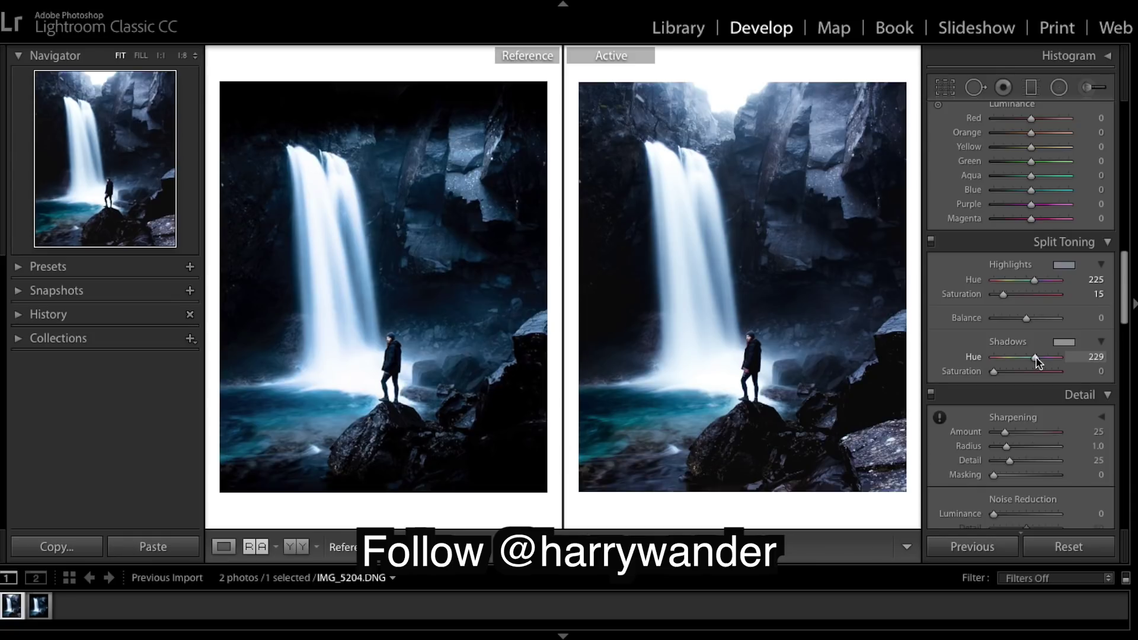
pyautogui.moveTo(1037, 358); pyautogui.dragTo(1033, 359)
pyautogui.moveTo(994, 372); pyautogui.dragTo(1003, 378)
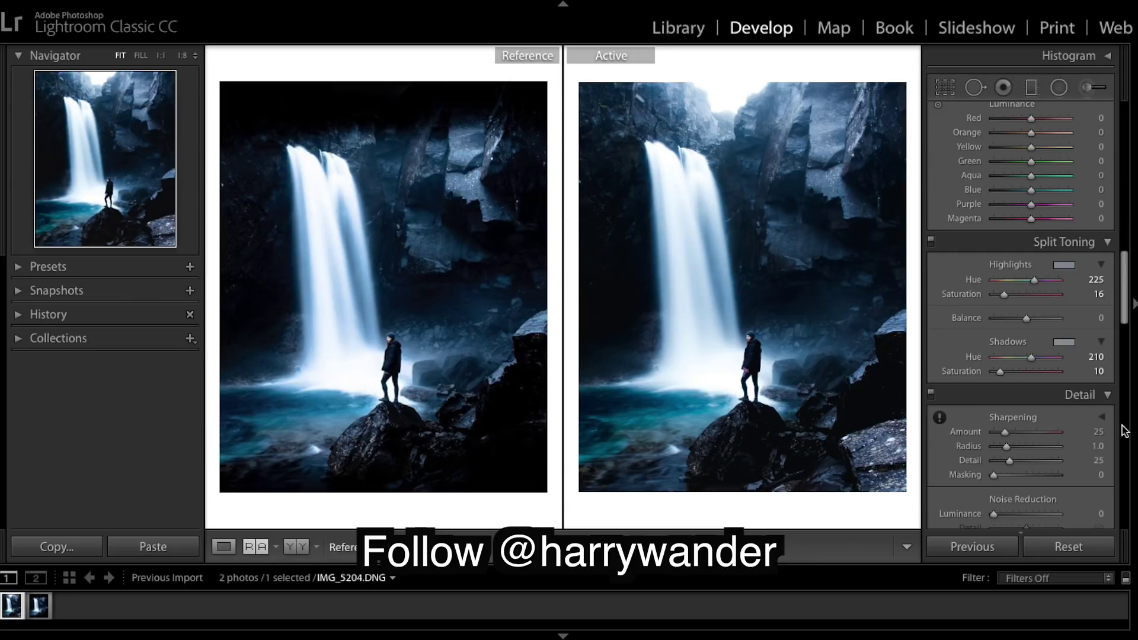
pyautogui.press('\\')
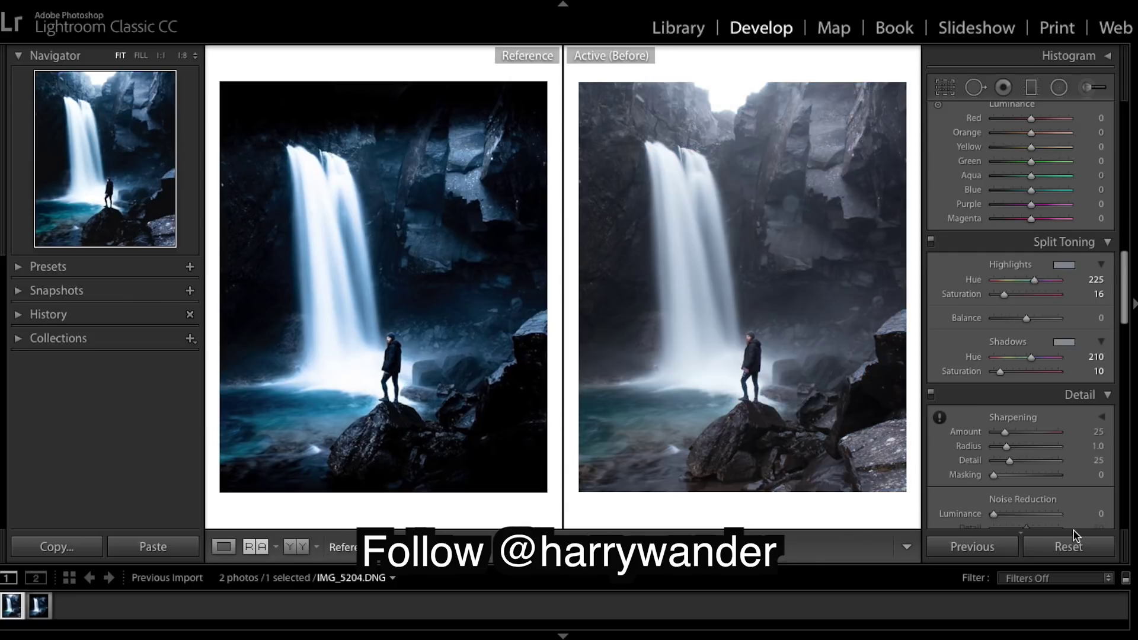
pyautogui.press('\\')
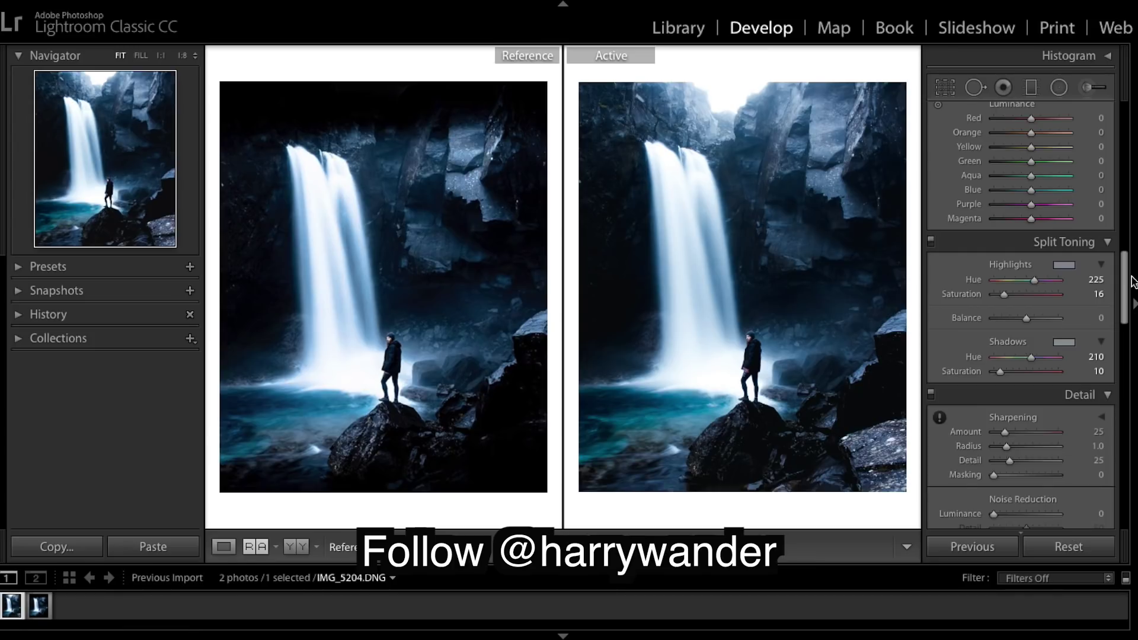
# Step: Place a graduated filter across the top of the photo with the mask overlay hidden
pyautogui.click(1031, 88)
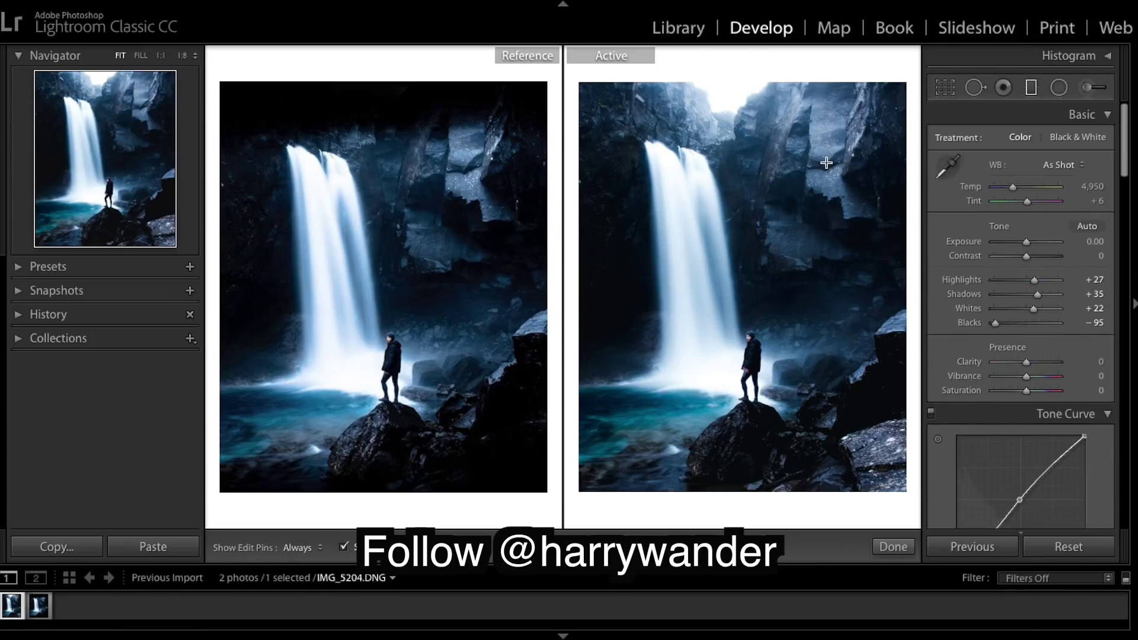
pyautogui.moveTo(730, 127)
pyautogui.mouseDown()
pyautogui.moveTo(739, 158)
pyautogui.moveTo(730, 178)
pyautogui.moveTo(776, 152)
pyautogui.moveTo(735, 117)
pyautogui.mouseUp()
pyautogui.click(345, 547)
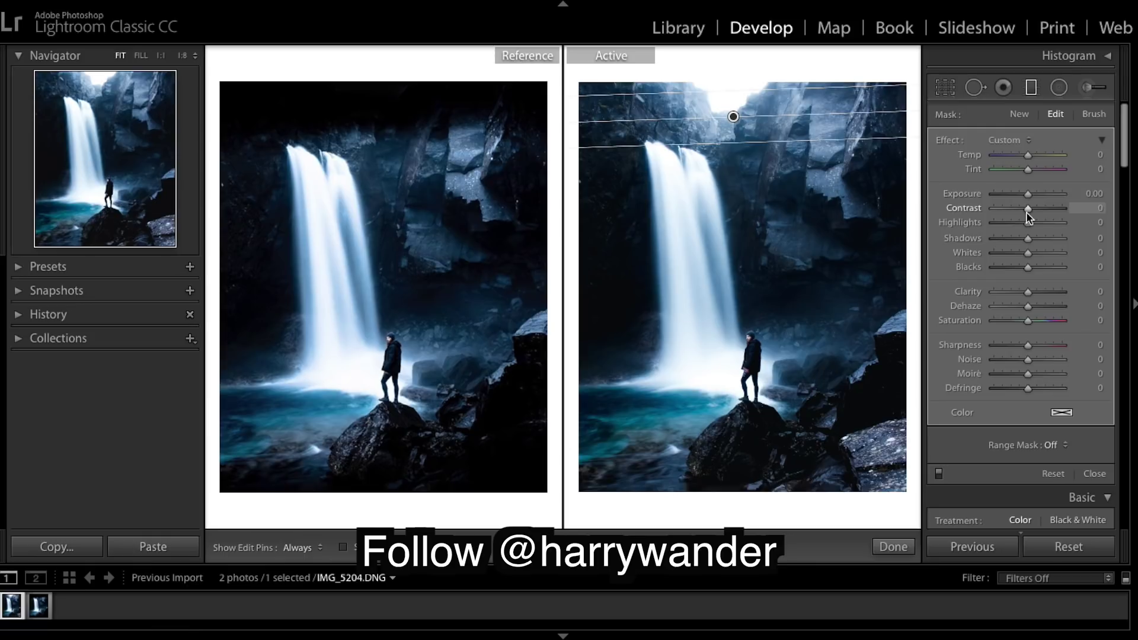
# Step: Set the top filter to Exposure −4.00 and Highlights, Shadows and Whites −100, then finish
pyautogui.moveTo(1028, 194); pyautogui.dragTo(897, 203)
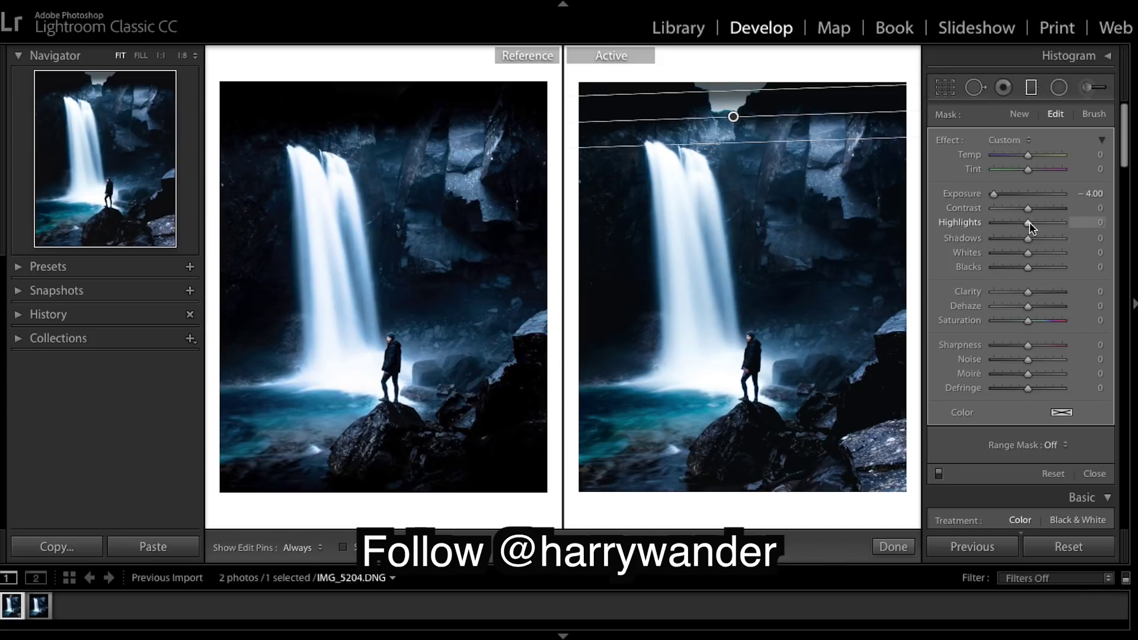
pyautogui.moveTo(1028, 223); pyautogui.dragTo(930, 207)
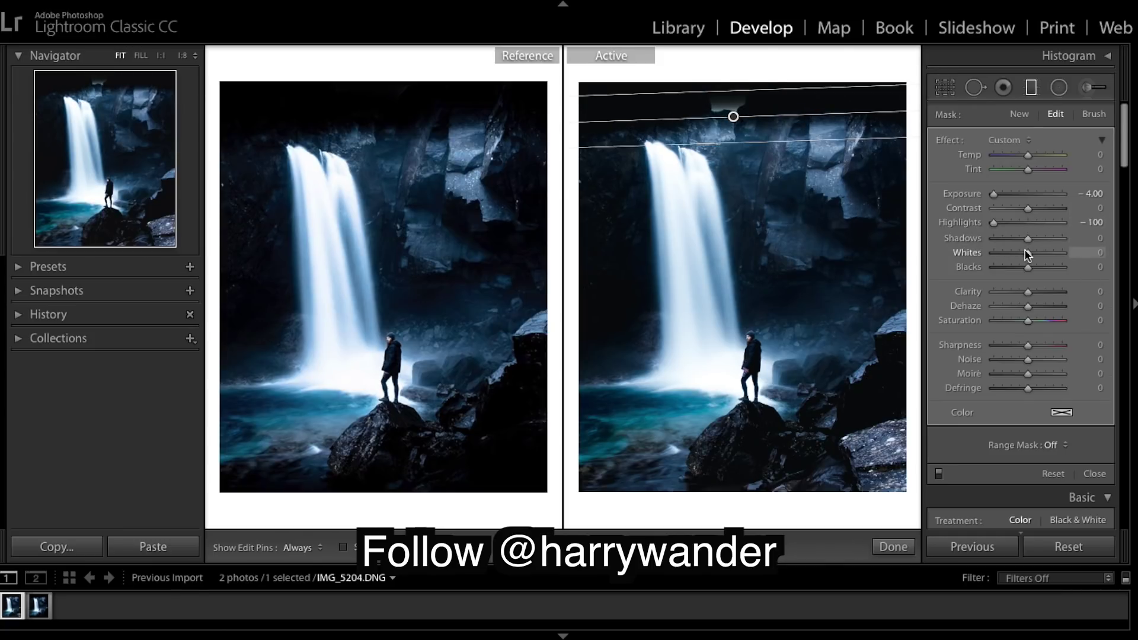
pyautogui.moveTo(1028, 239); pyautogui.dragTo(972, 246)
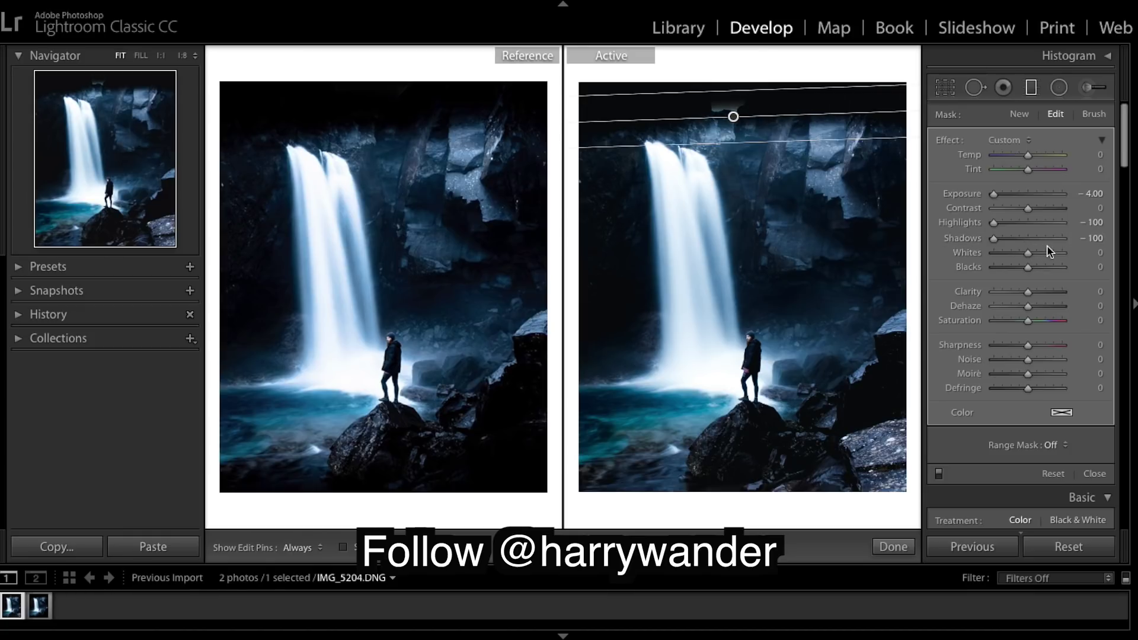
pyautogui.moveTo(1026, 254); pyautogui.dragTo(873, 245)
pyautogui.moveTo(734, 118); pyautogui.dragTo(735, 125)
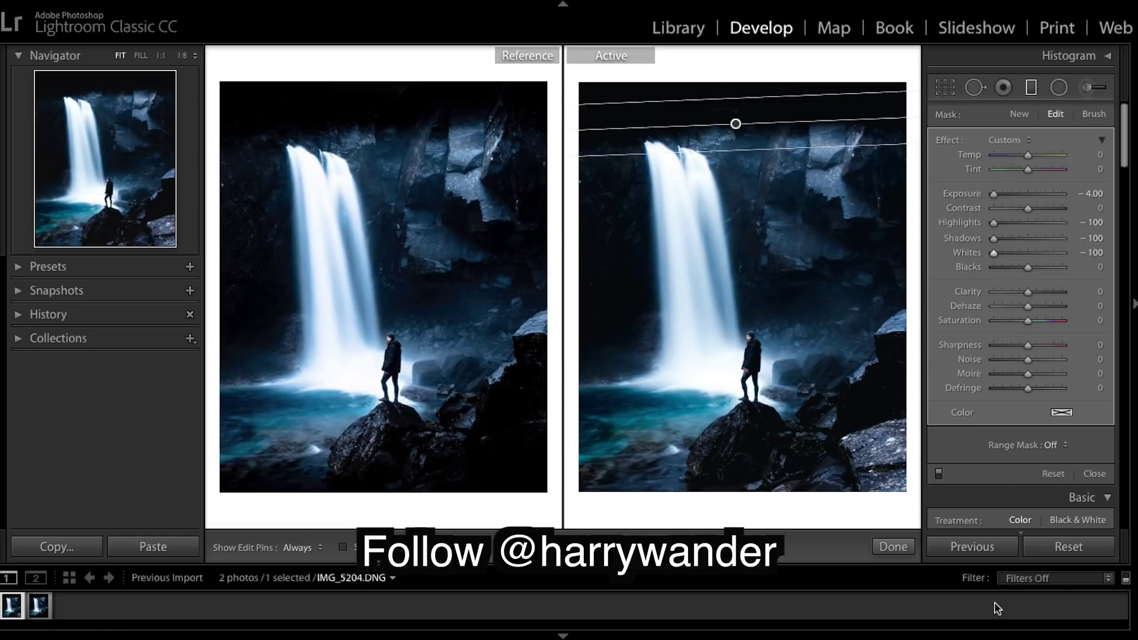
pyautogui.click(894, 546)
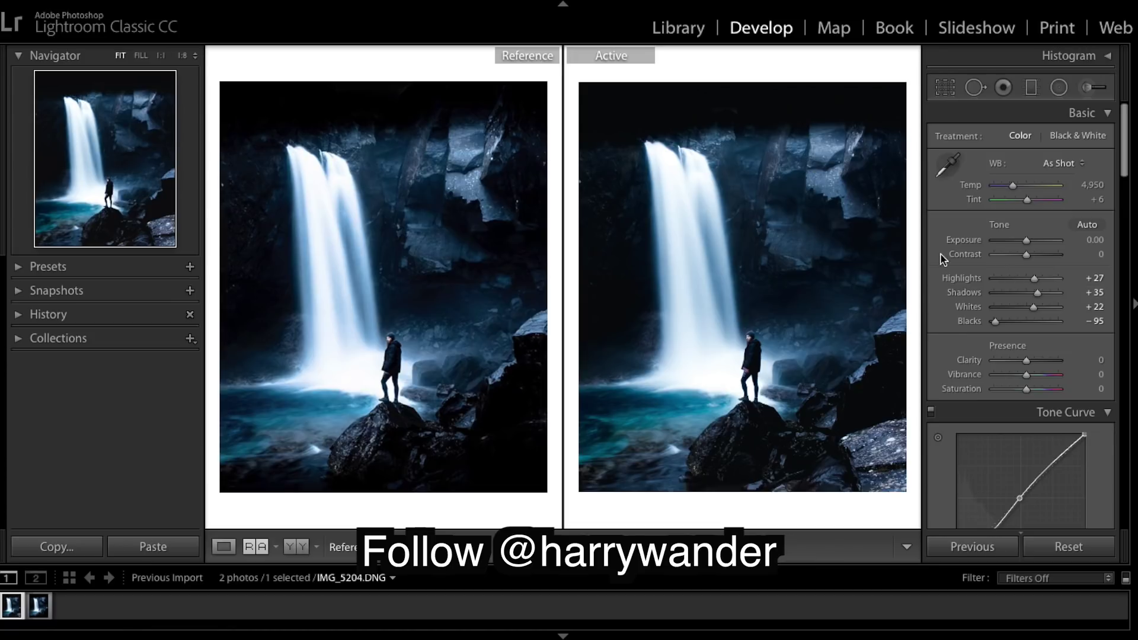
# Step: Add a diagonal graduated filter over the lower-right rocks at Exposure −4.00 and reposition it
pyautogui.scroll(-2, 1036, 283)
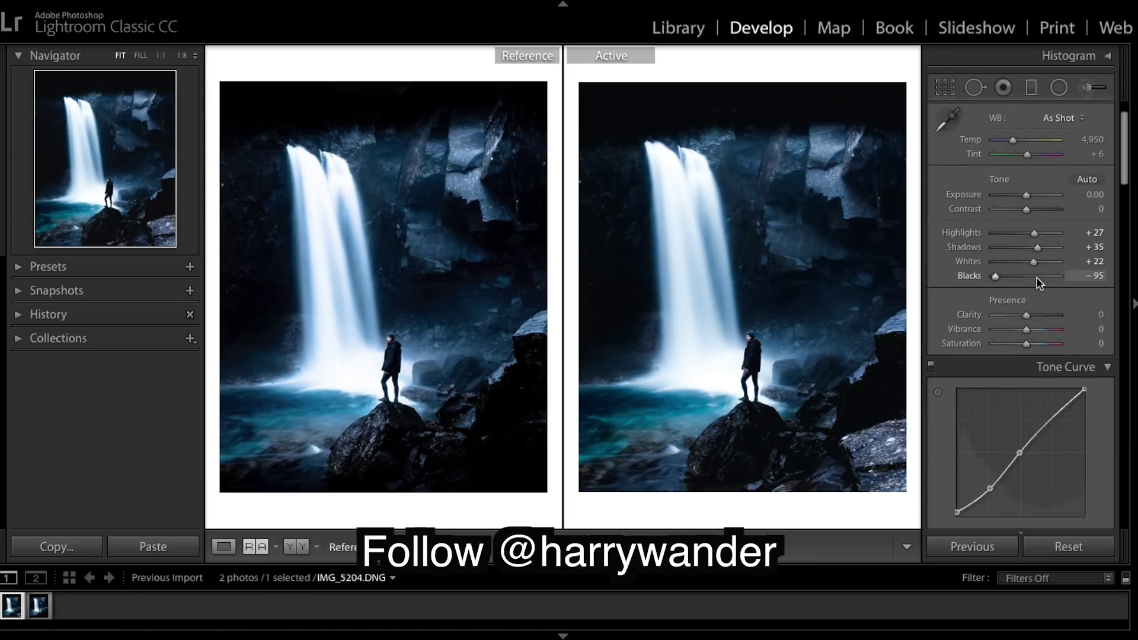
pyautogui.scroll(2, 1036, 284)
pyautogui.click(1031, 88)
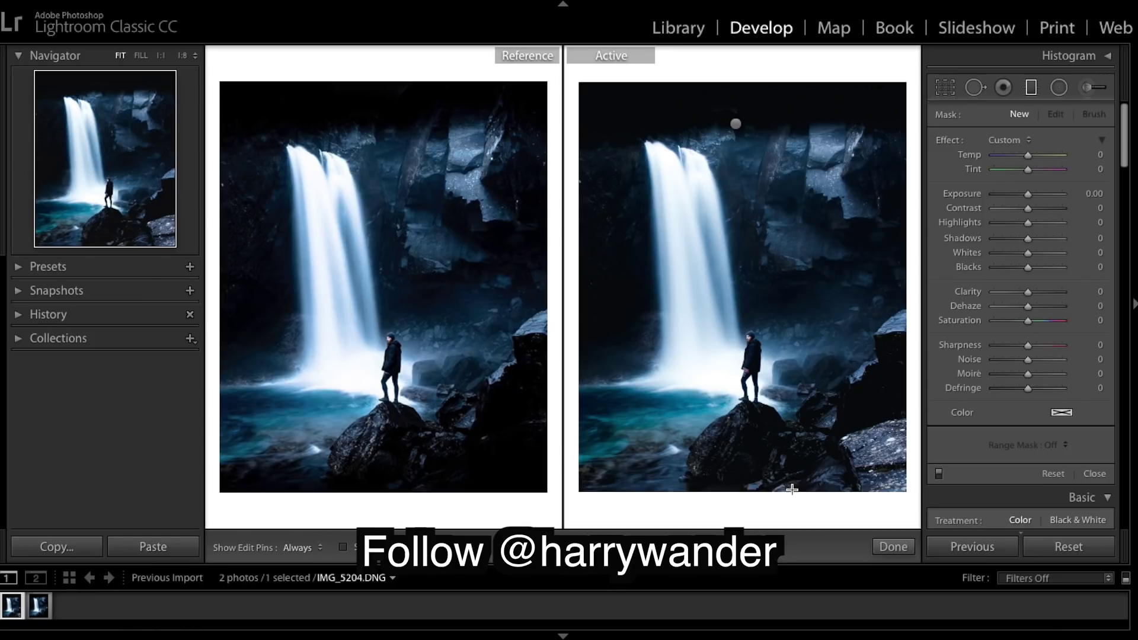
pyautogui.moveTo(868, 452)
pyautogui.mouseDown()
pyautogui.moveTo(795, 415)
pyautogui.moveTo(788, 368)
pyautogui.moveTo(824, 381)
pyautogui.moveTo(810, 446)
pyautogui.moveTo(870, 468)
pyautogui.mouseUp()
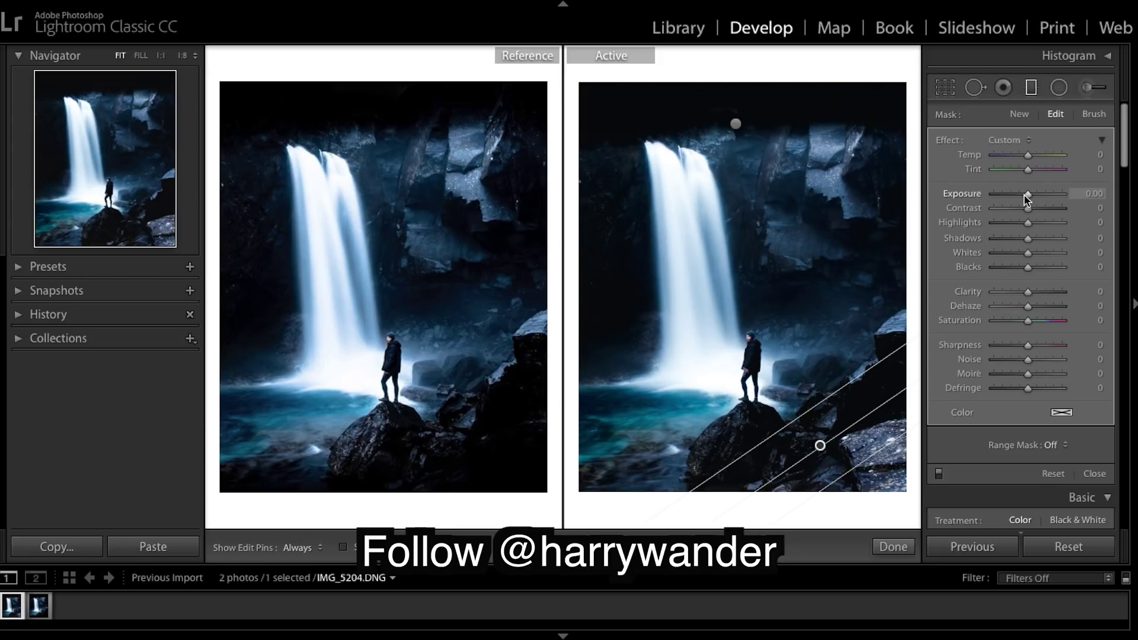
pyautogui.moveTo(1024, 194); pyautogui.dragTo(872, 196)
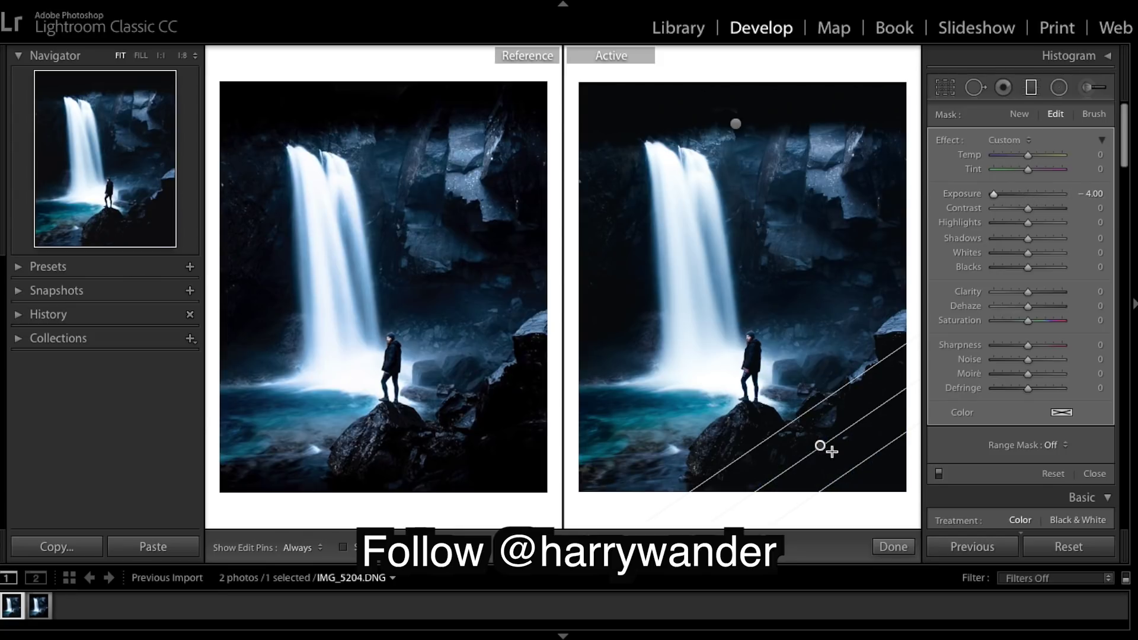
pyautogui.moveTo(821, 446); pyautogui.dragTo(833, 449)
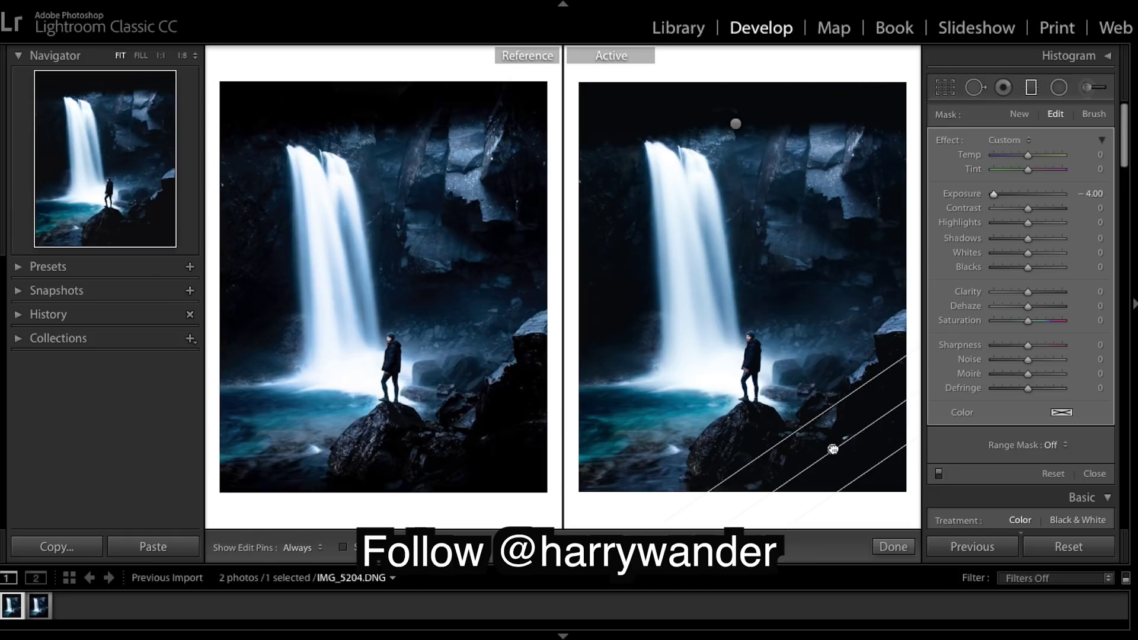
pyautogui.moveTo(834, 449); pyautogui.dragTo(837, 450)
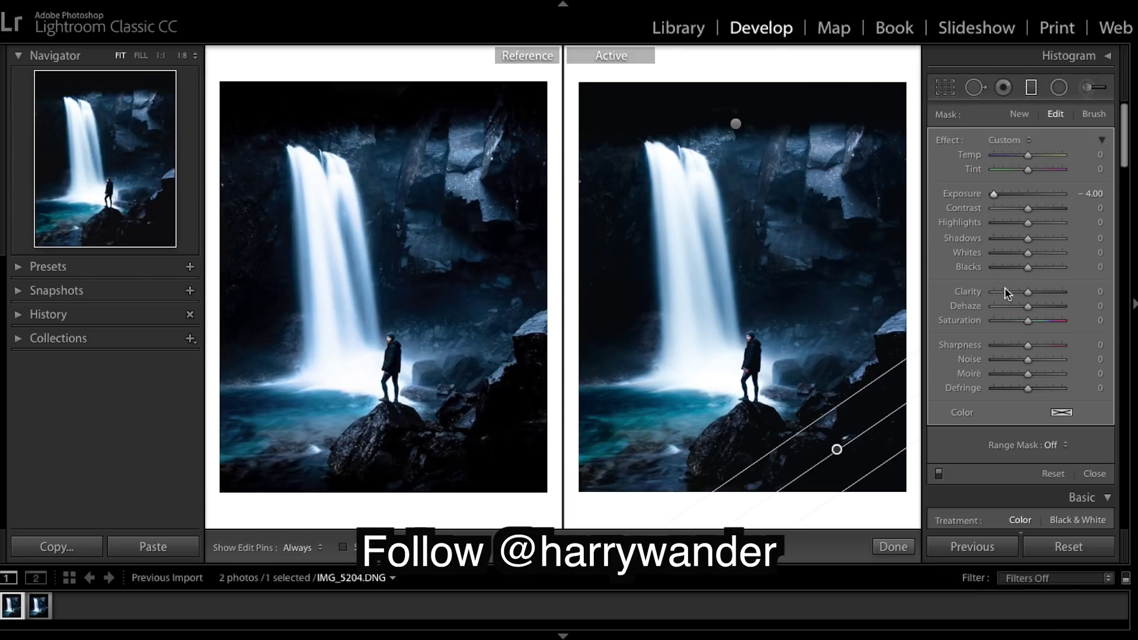
# Step: Duplicate the −4.00 filter, rotate it horizontal and fit it along the photo's bottom edge
pyautogui.rightClick(836, 450)
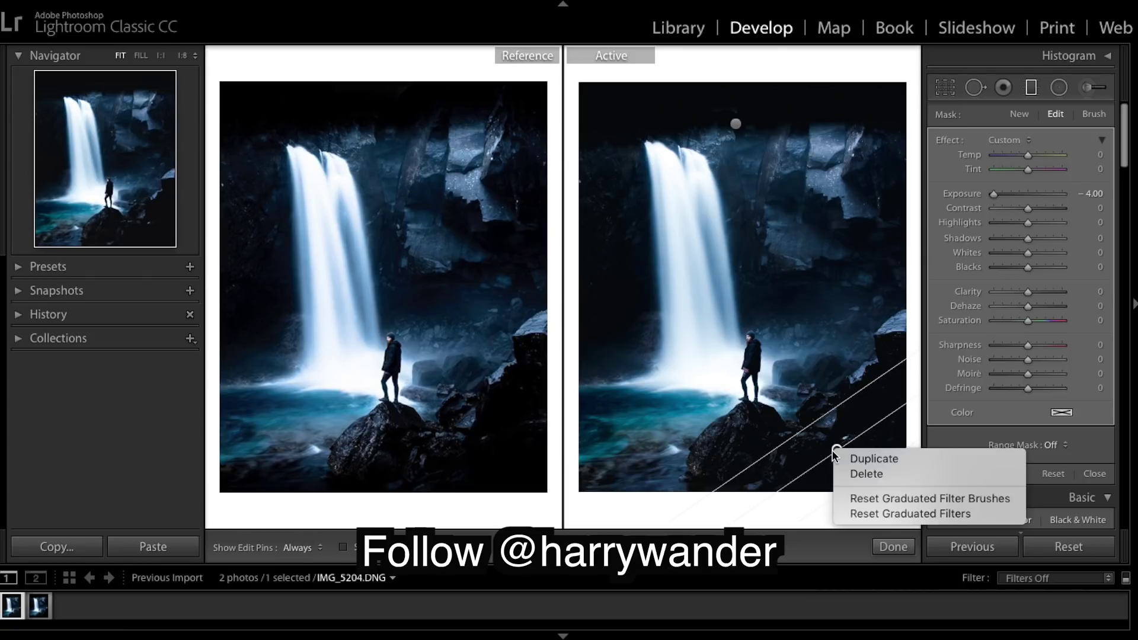
pyautogui.click(869, 460)
pyautogui.moveTo(867, 448); pyautogui.dragTo(777, 473)
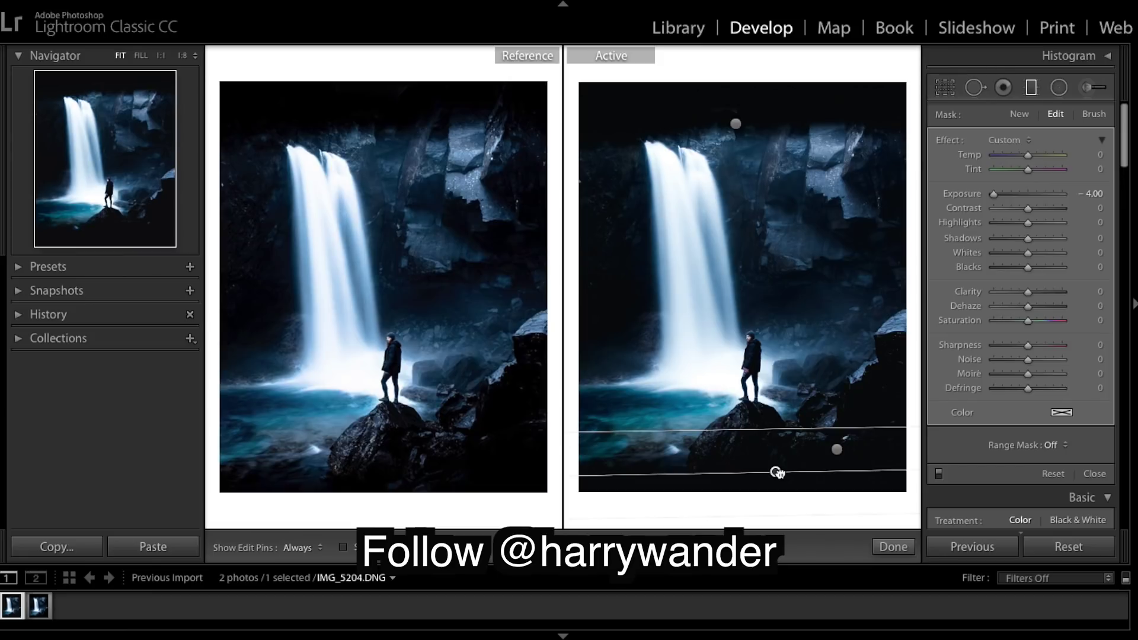
pyautogui.moveTo(777, 473); pyautogui.dragTo(777, 476)
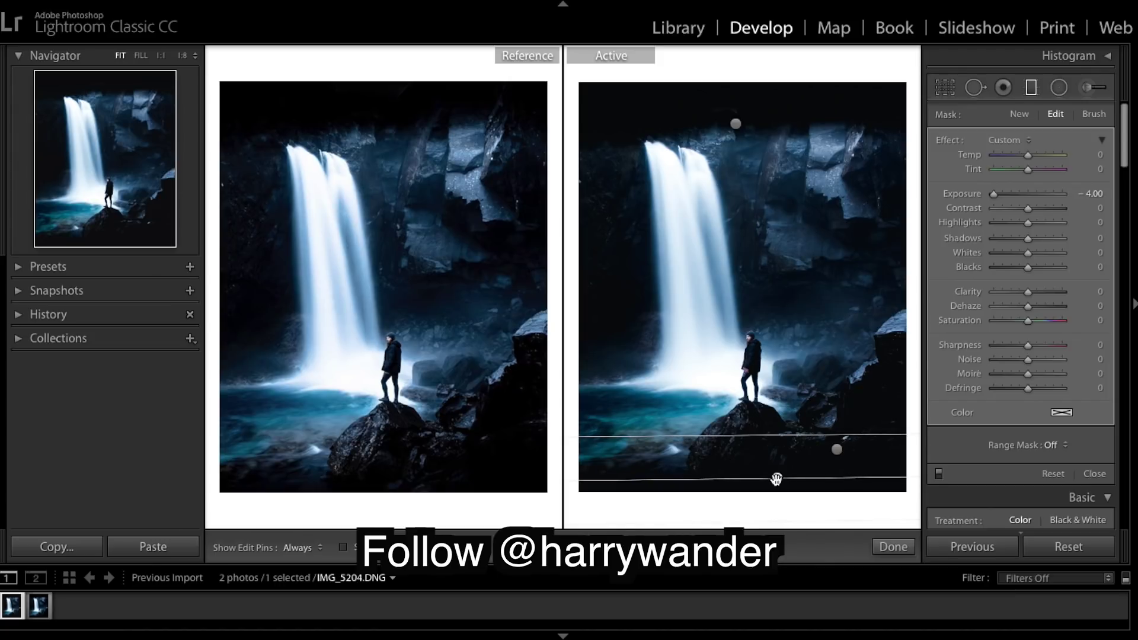
pyautogui.moveTo(777, 478); pyautogui.dragTo(883, 526)
pyautogui.moveTo(881, 577); pyautogui.dragTo(755, 481)
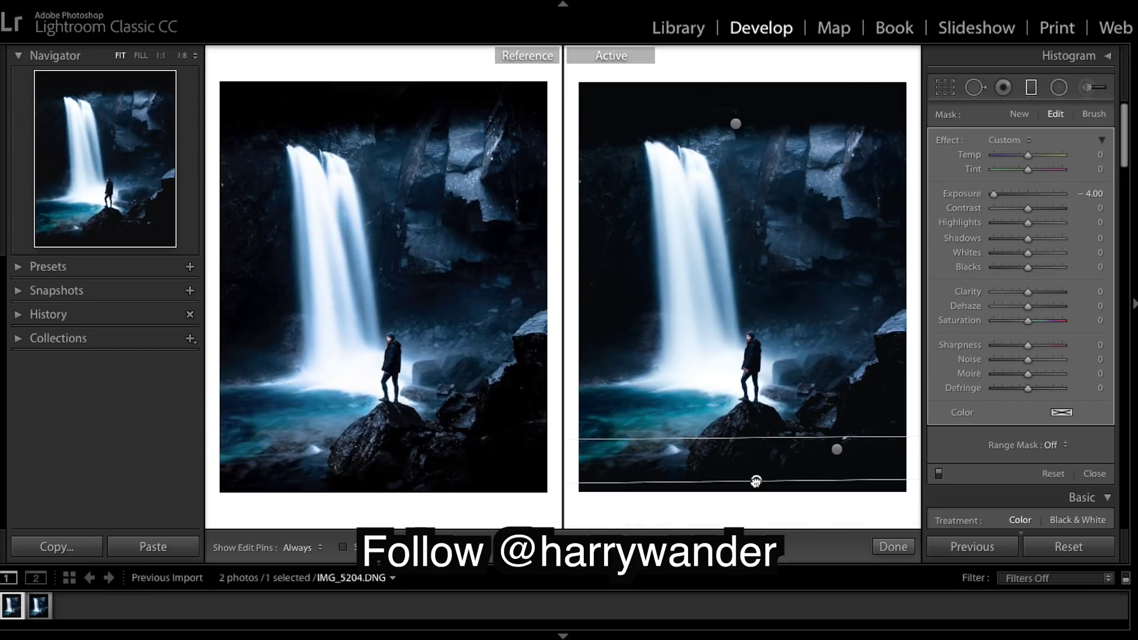
pyautogui.moveTo(764, 444); pyautogui.dragTo(758, 476)
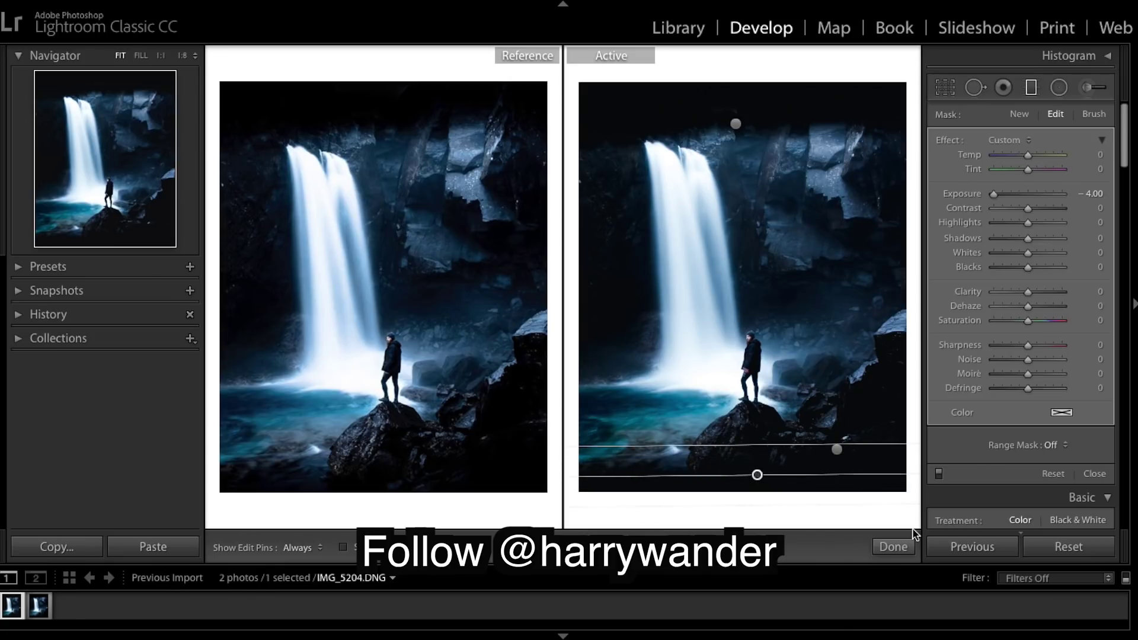
pyautogui.click(893, 546)
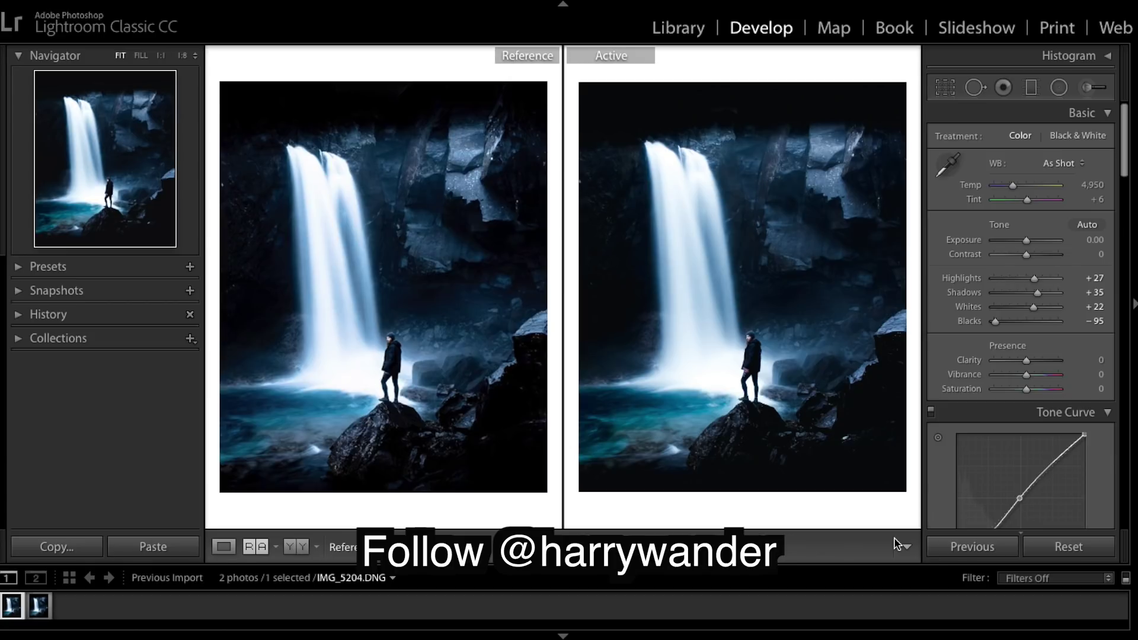
# Step: Compare with the original, then paint an Adjustment Brush mask over the rock under the figure
pyautogui.press('\\')
pyautogui.press('\\')
pyautogui.click(1090, 87)
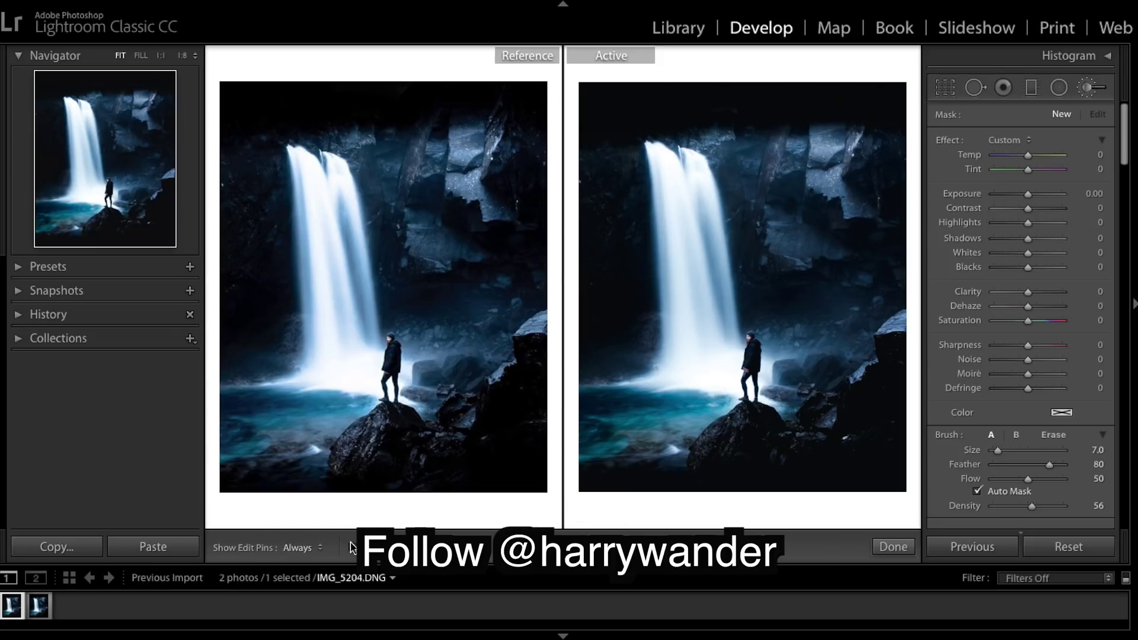
pyautogui.press('h')
pyautogui.moveTo(714, 455)
pyautogui.mouseDown()
pyautogui.moveTo(724, 434)
pyautogui.moveTo(740, 442)
pyautogui.moveTo(740, 426)
pyautogui.moveTo(699, 463)
pyautogui.moveTo(723, 459)
pyautogui.moveTo(748, 434)
pyautogui.moveTo(740, 415)
pyautogui.moveTo(707, 438)
pyautogui.moveTo(712, 453)
pyautogui.moveTo(744, 414)
pyautogui.moveTo(745, 453)
pyautogui.moveTo(728, 455)
pyautogui.moveTo(737, 420)
pyautogui.moveTo(712, 437)
pyautogui.mouseUp()
pyautogui.press('h')
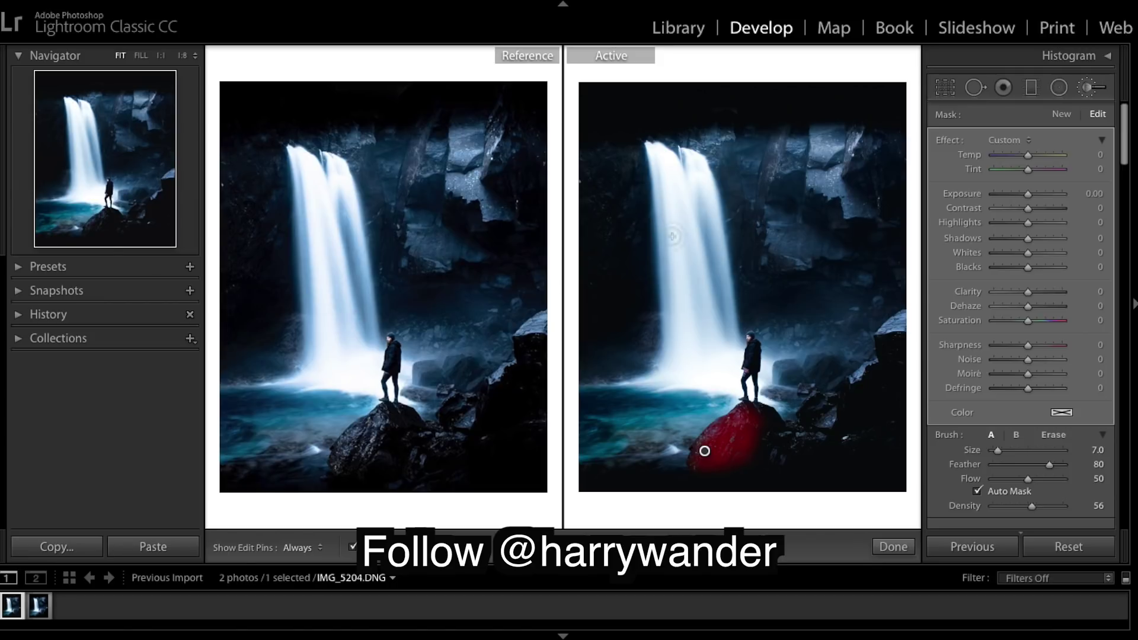
# Step: Extend the brush stroke down the waterfall, hide the mask overlay and raise Exposure to +2.54
pyautogui.moveTo(676, 216)
pyautogui.mouseDown()
pyautogui.moveTo(688, 348)
pyautogui.moveTo(693, 214)
pyautogui.mouseUp()
pyautogui.press('h')
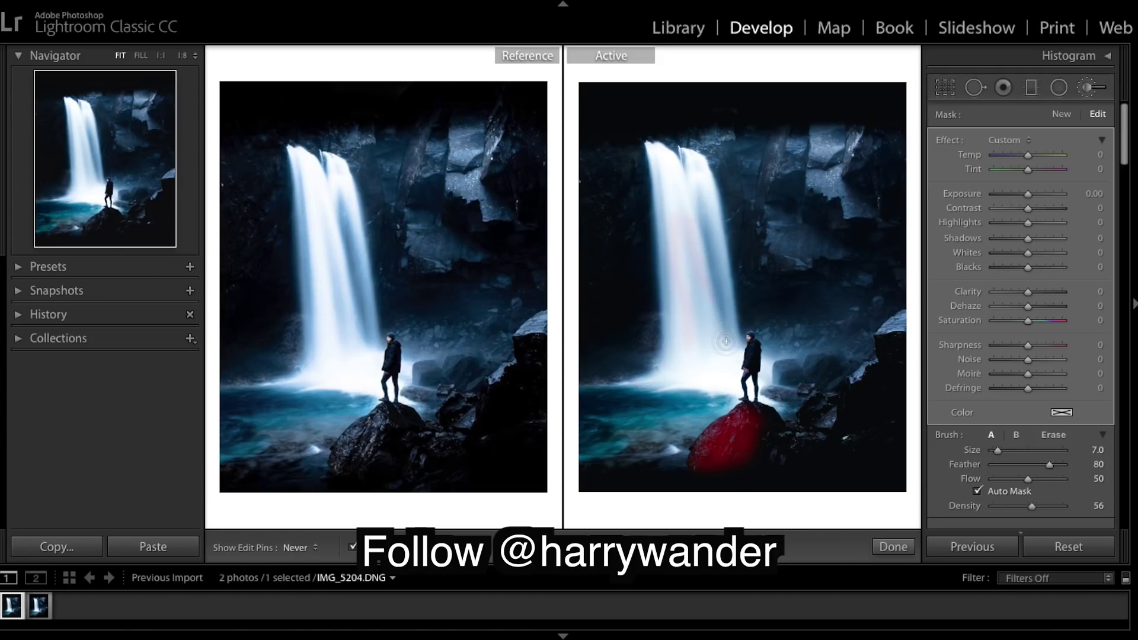
pyautogui.press('h')
pyautogui.press('o')
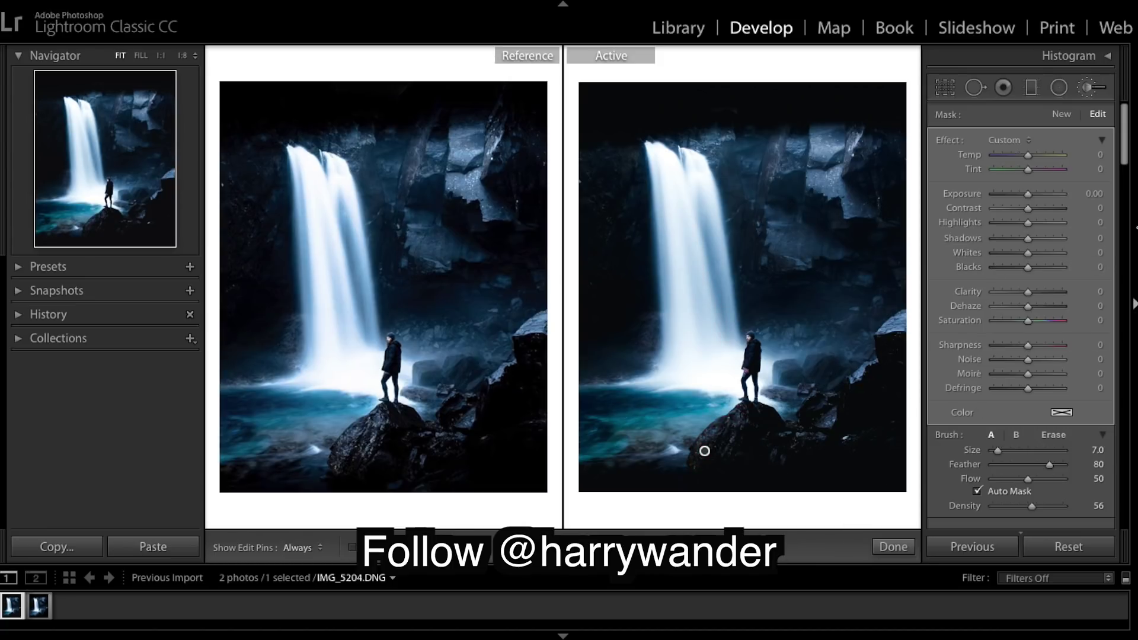
pyautogui.click(1050, 195)
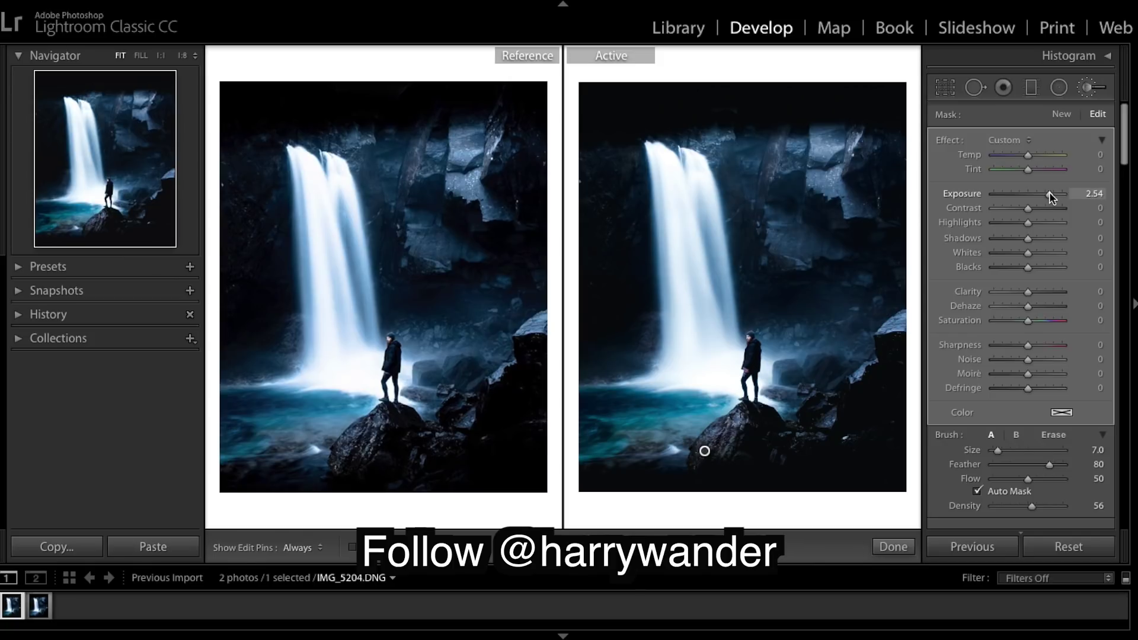
# Step: Give the rock brush Exposure 2.57, Contrast 100, Shadows 100, Whites 25 and Blacks −46
pyautogui.moveTo(1049, 192); pyautogui.dragTo(1049, 192)
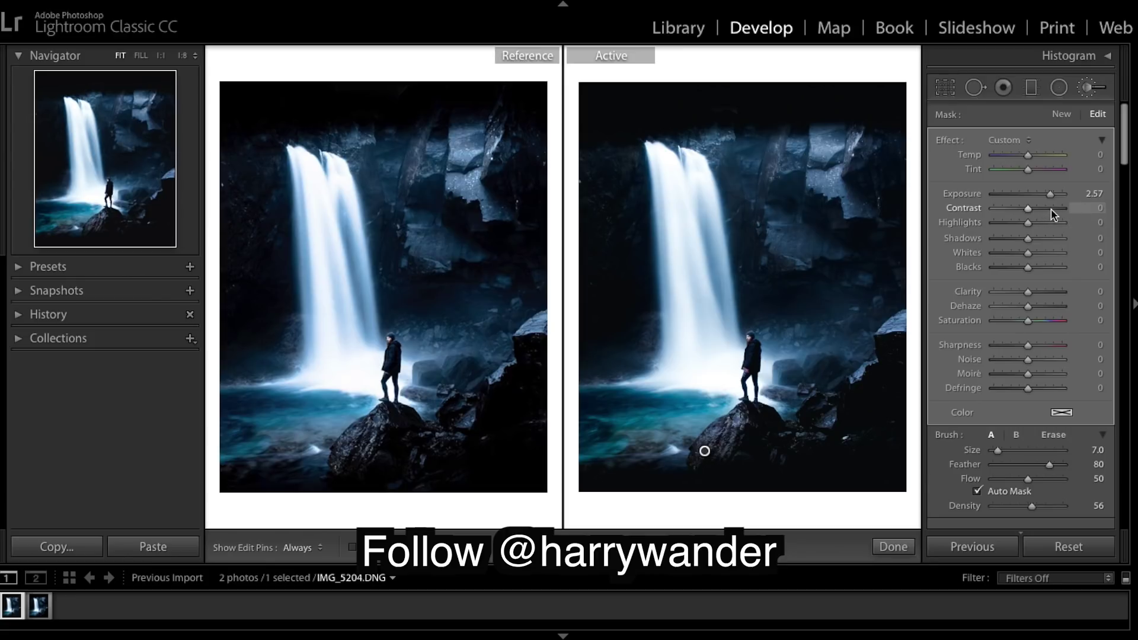
pyautogui.moveTo(1029, 208); pyautogui.dragTo(1064, 209)
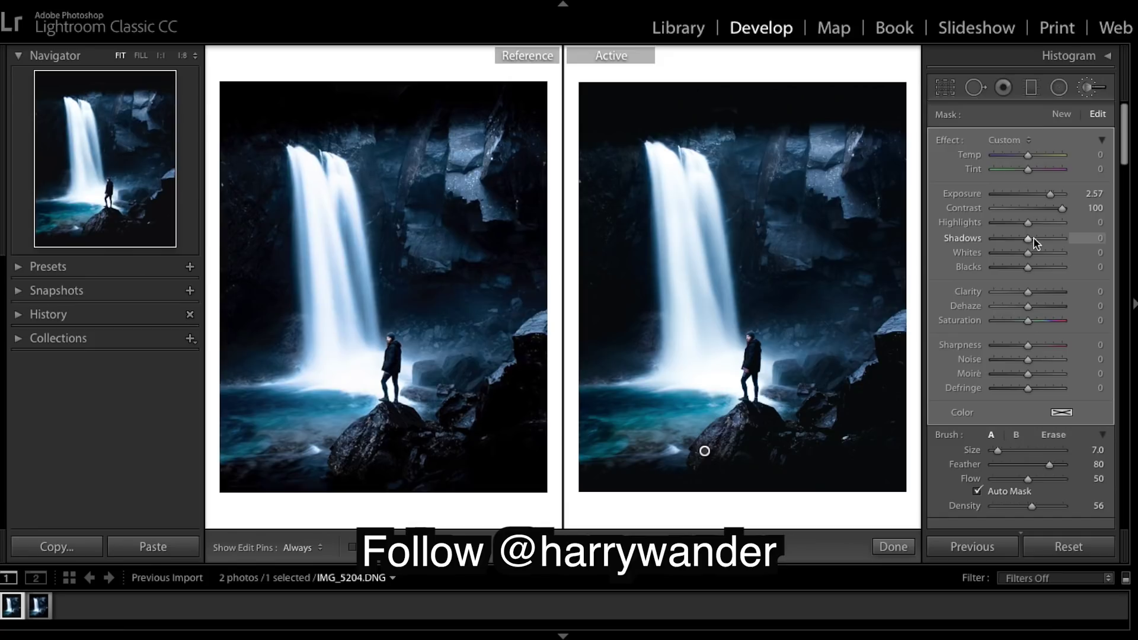
pyautogui.moveTo(1028, 238); pyautogui.dragTo(1062, 238)
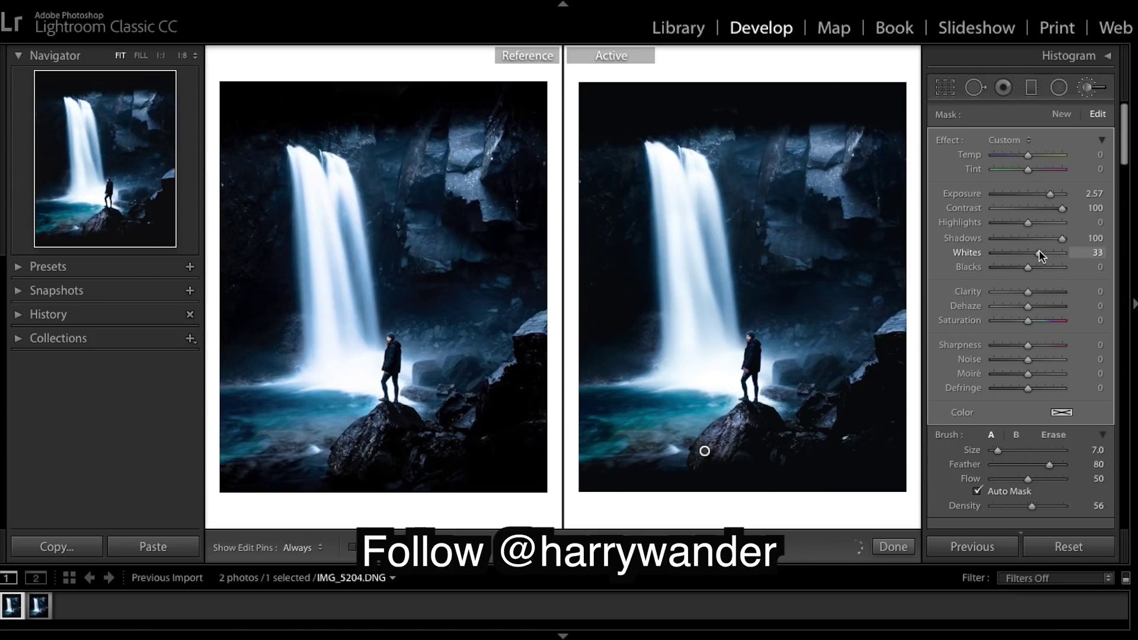
pyautogui.moveTo(1039, 252); pyautogui.dragTo(1042, 253)
pyautogui.moveTo(1042, 250); pyautogui.dragTo(1037, 253)
pyautogui.moveTo(1011, 267); pyautogui.dragTo(1015, 267)
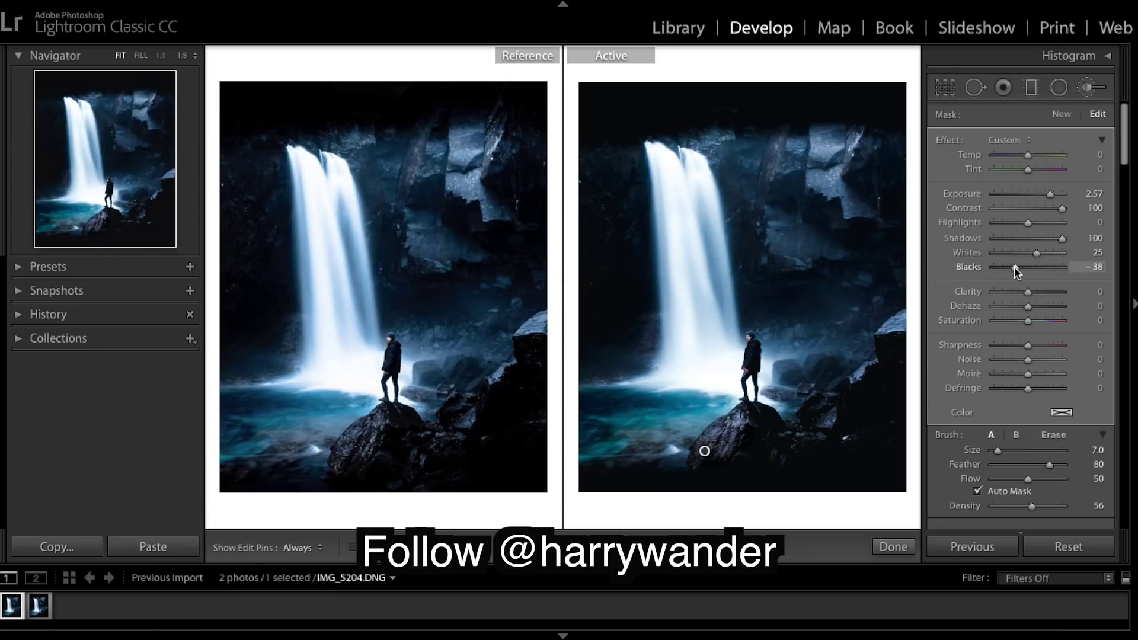
pyautogui.moveTo(1017, 271); pyautogui.dragTo(1012, 270)
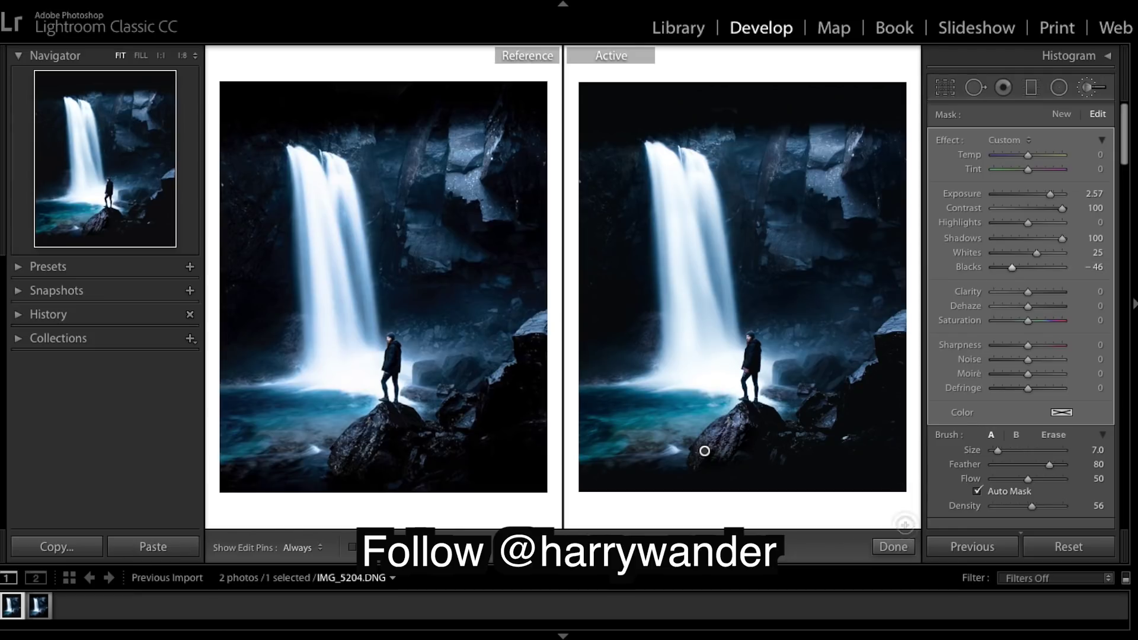
pyautogui.click(892, 547)
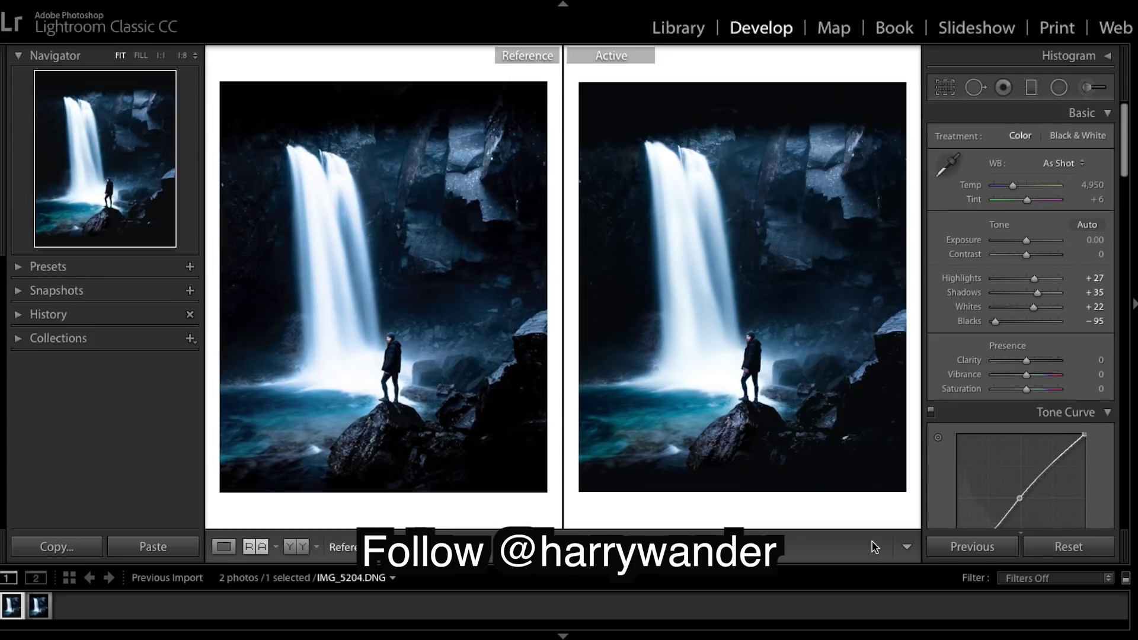
pyautogui.press('\\')
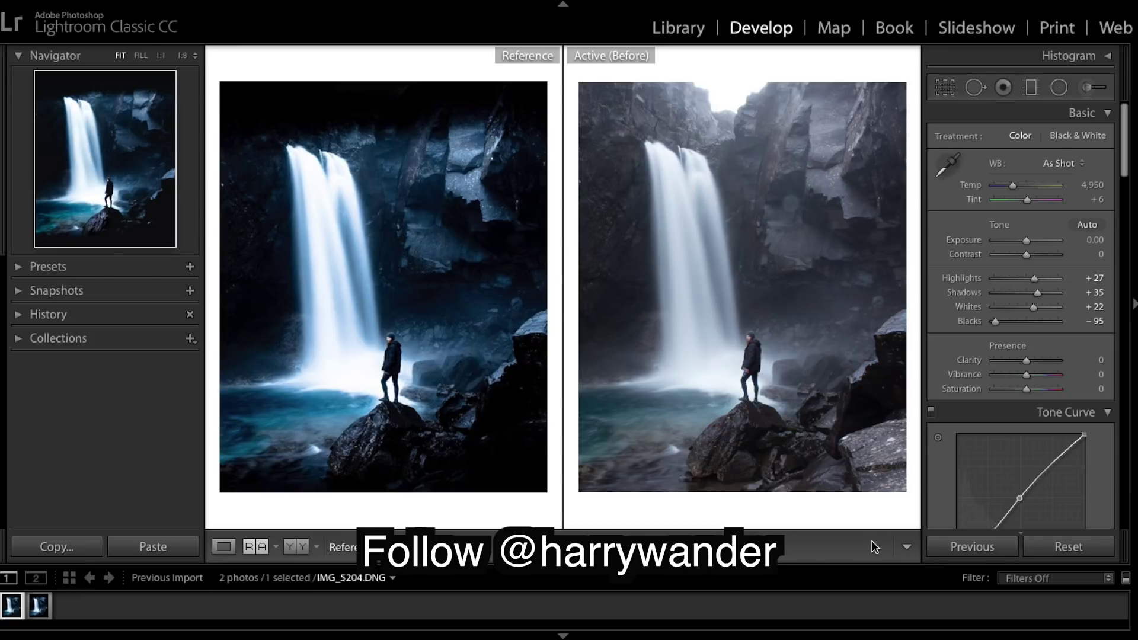
pyautogui.press('\\')
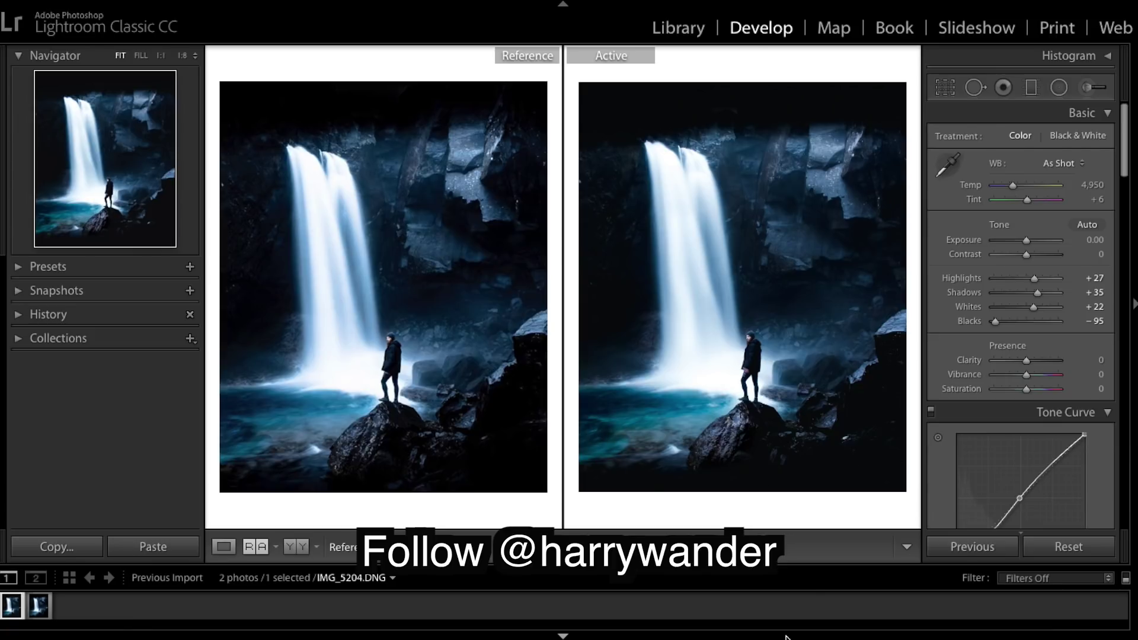
pyautogui.press('\\')
pyautogui.press('\\')
pyautogui.scroll(-2, 957, 382)
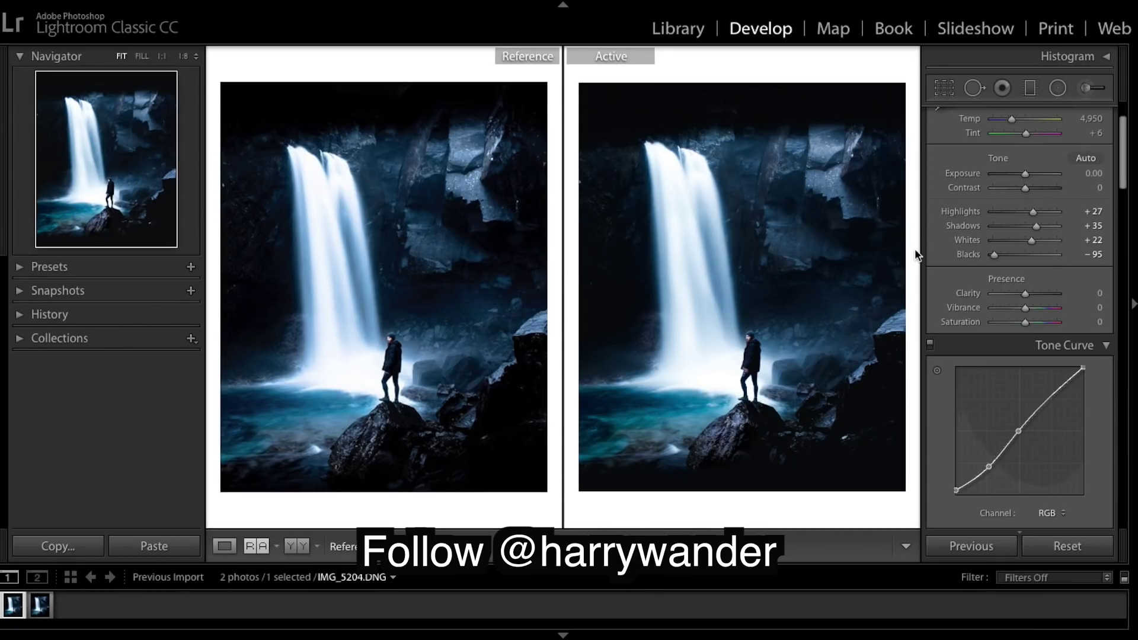
# Step: Show the histogram, inspect the man at 2:1 and back to Fit, then zoom into the reference
pyautogui.click(1107, 57)
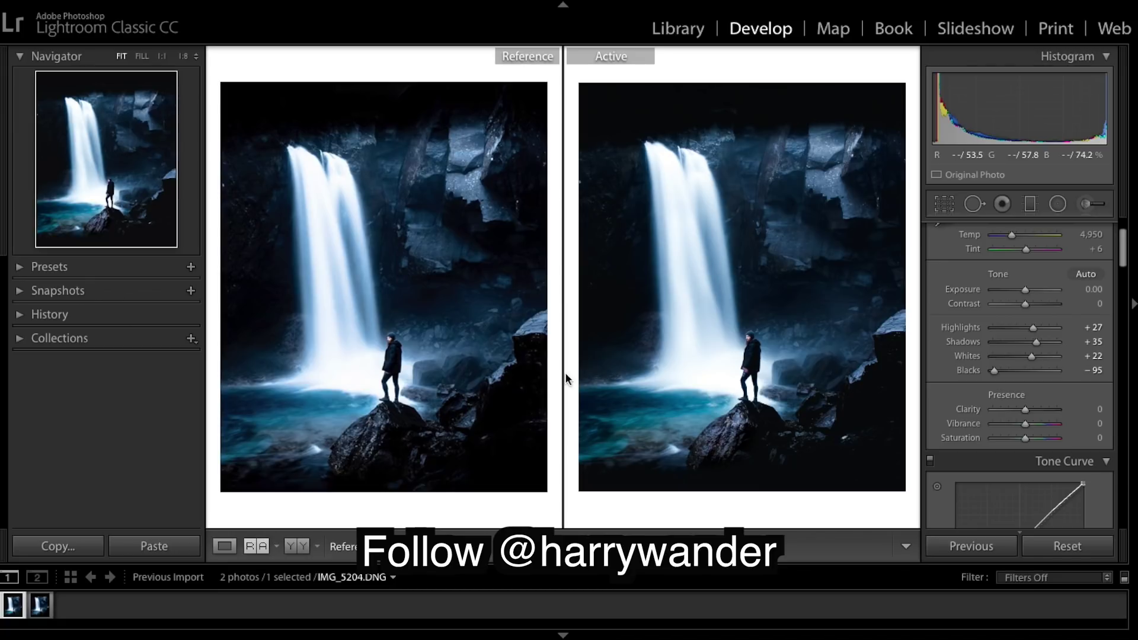
pyautogui.click(762, 375)
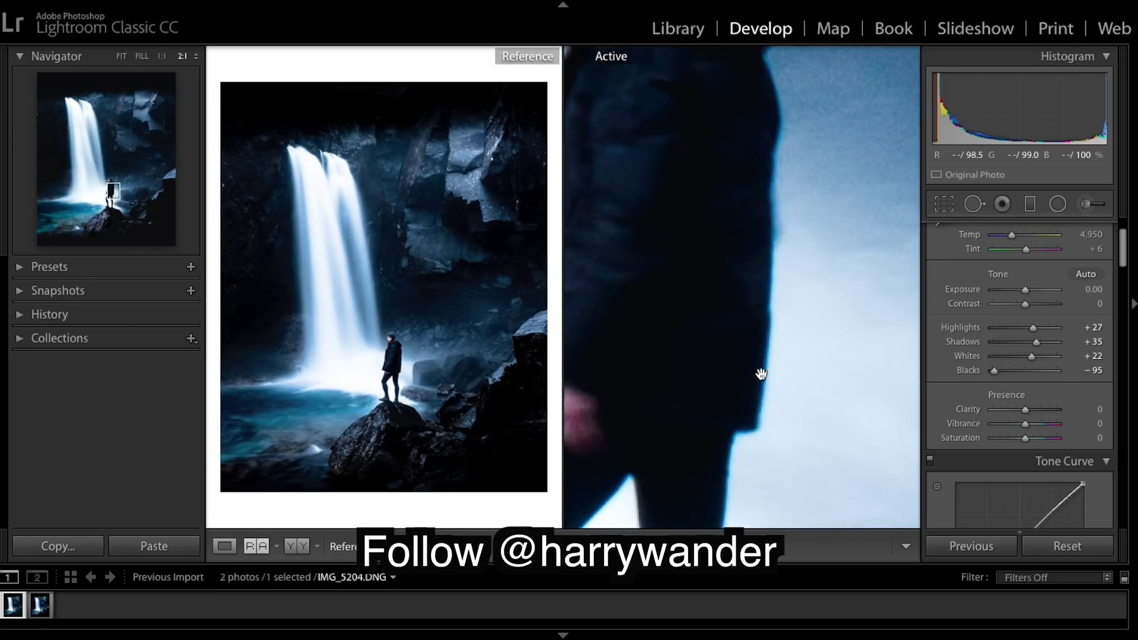
pyautogui.hotkey('ctrl', '-')
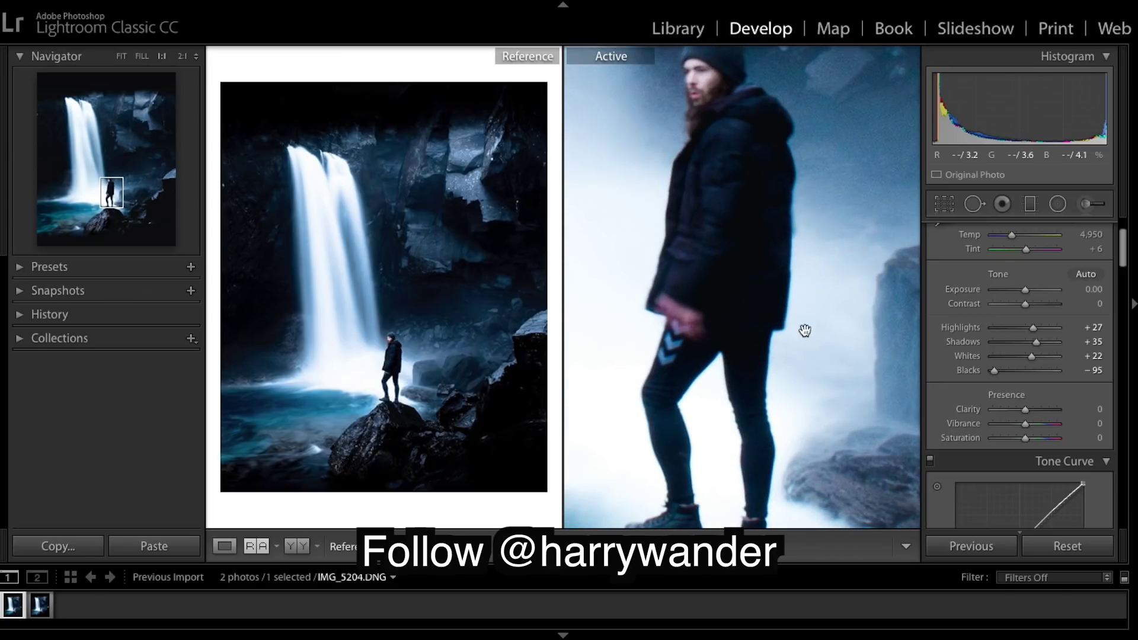
pyautogui.hotkey('ctrl', '-')
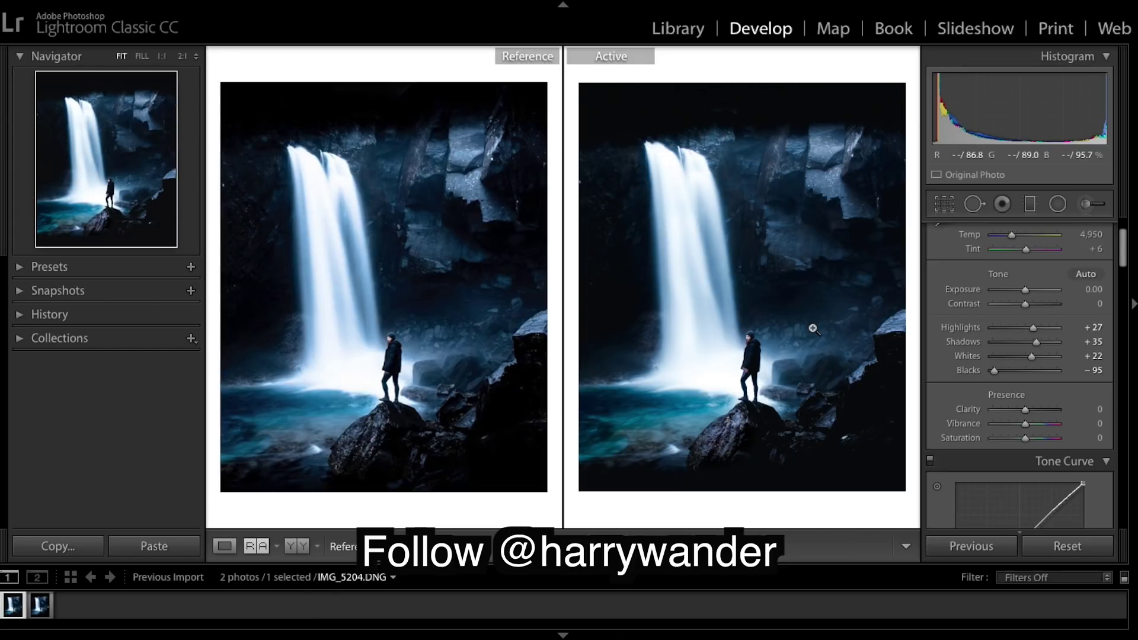
pyautogui.click(467, 345)
# Step: Restore the reference to full view and toggle the before/after view with \ to compare
pyautogui.click(467, 345)
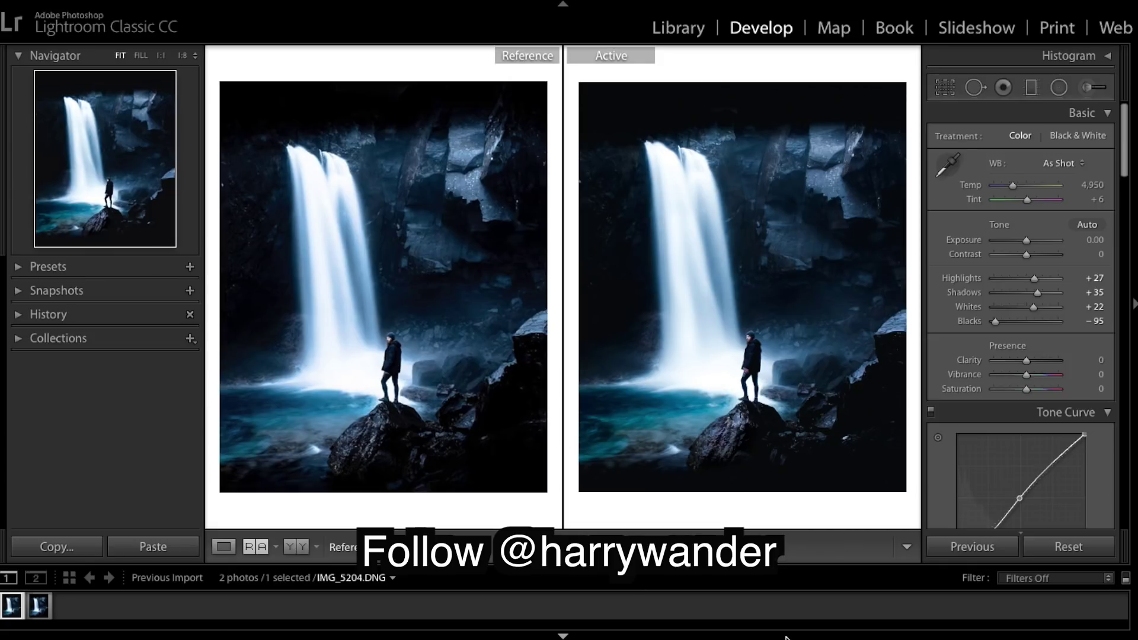
pyautogui.press('\\')
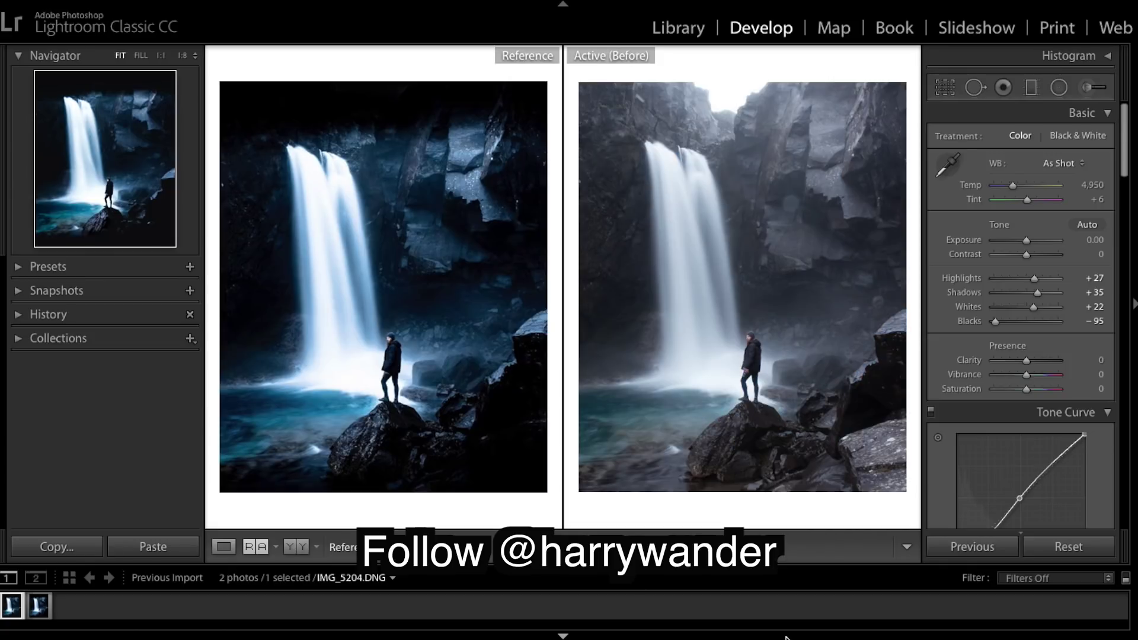
pyautogui.press('\\')
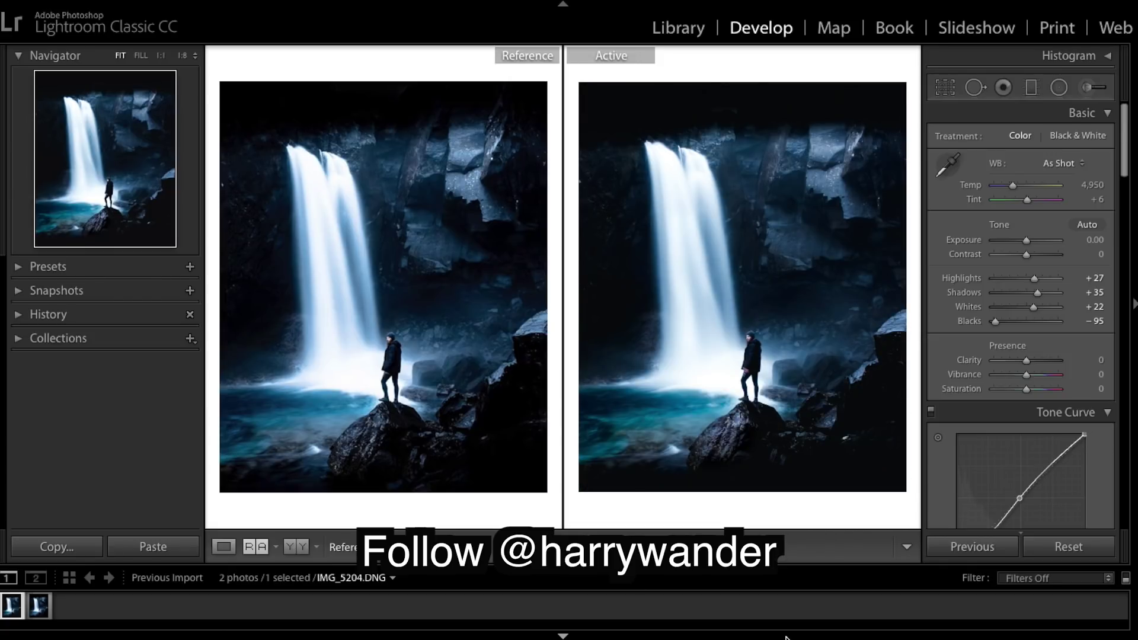